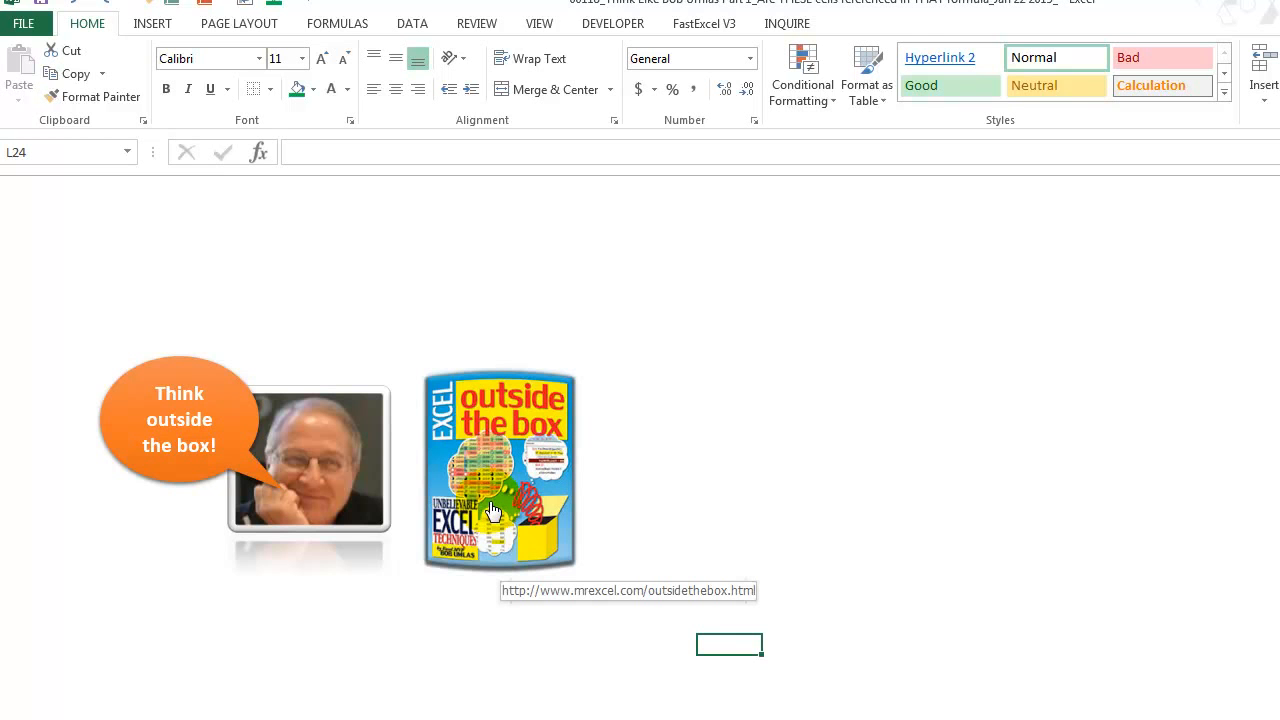
- Open the linked Excel Outside the Box page from the book cover and look through its table of contents
click(484, 478)
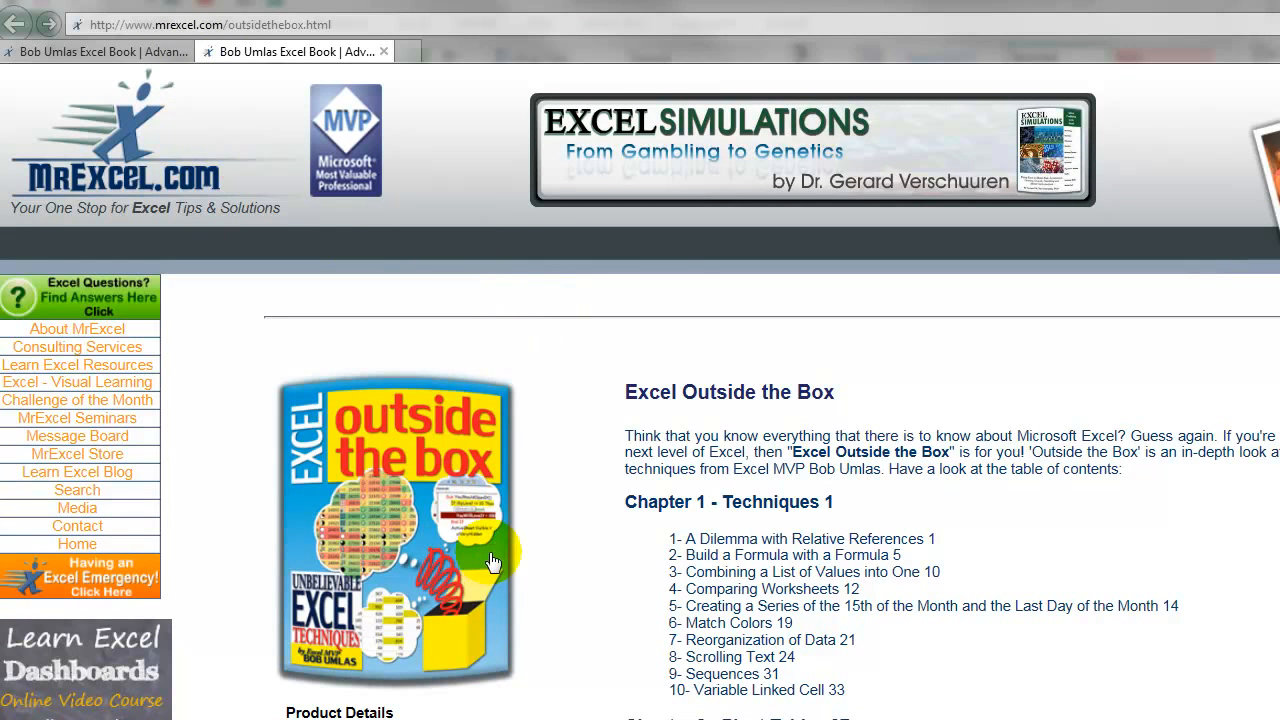
scroll(492, 560, down, 3)
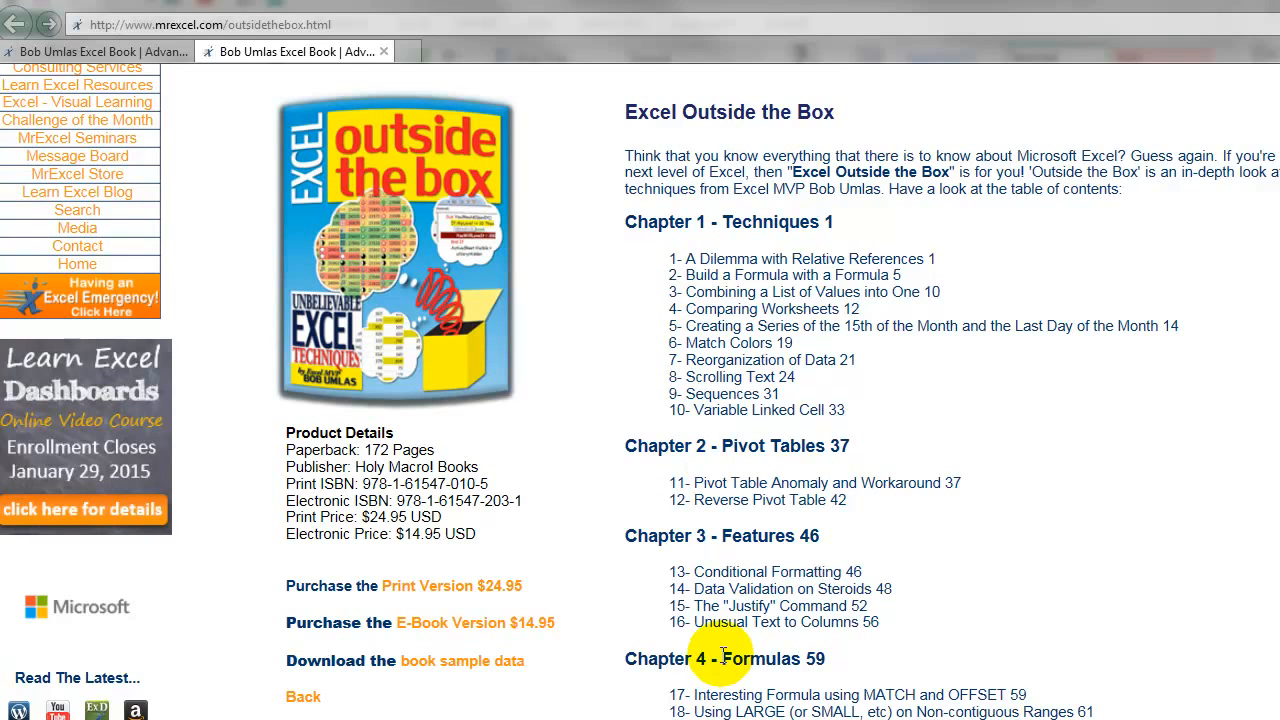
scroll(723, 655, down, 3)
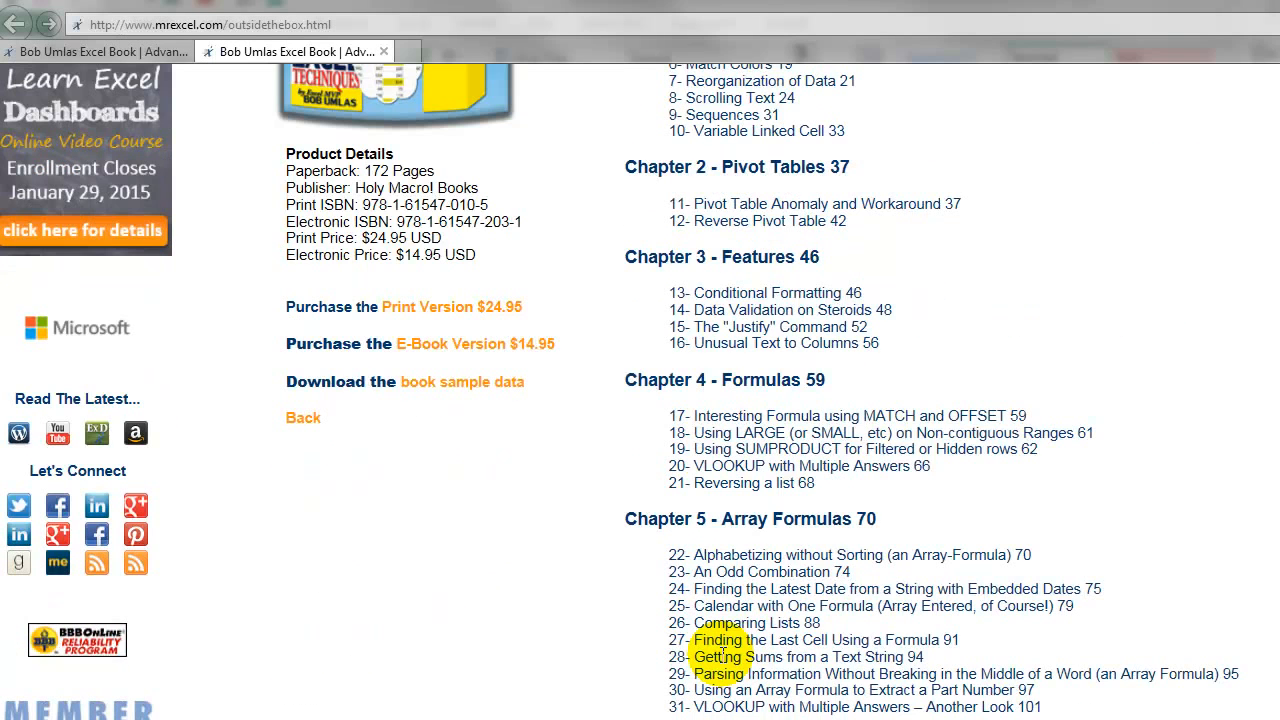
scroll(723, 655, down, 10)
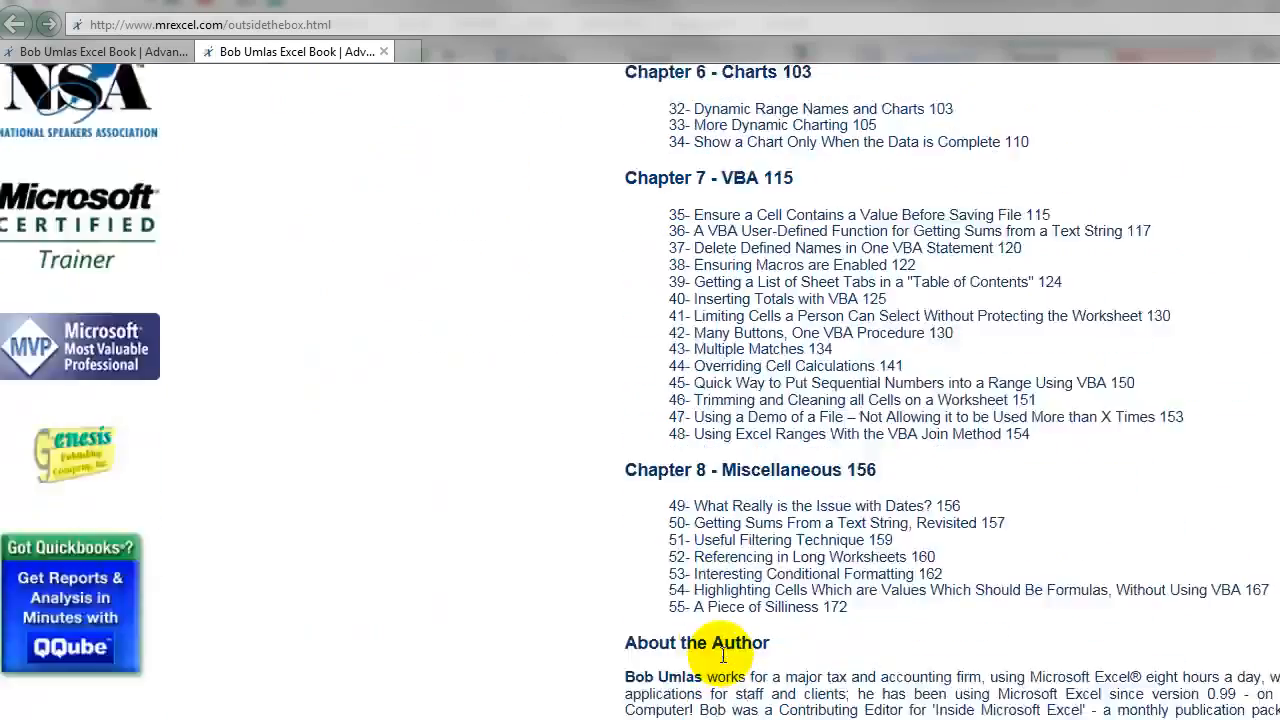
scroll(722, 652, up, 20)
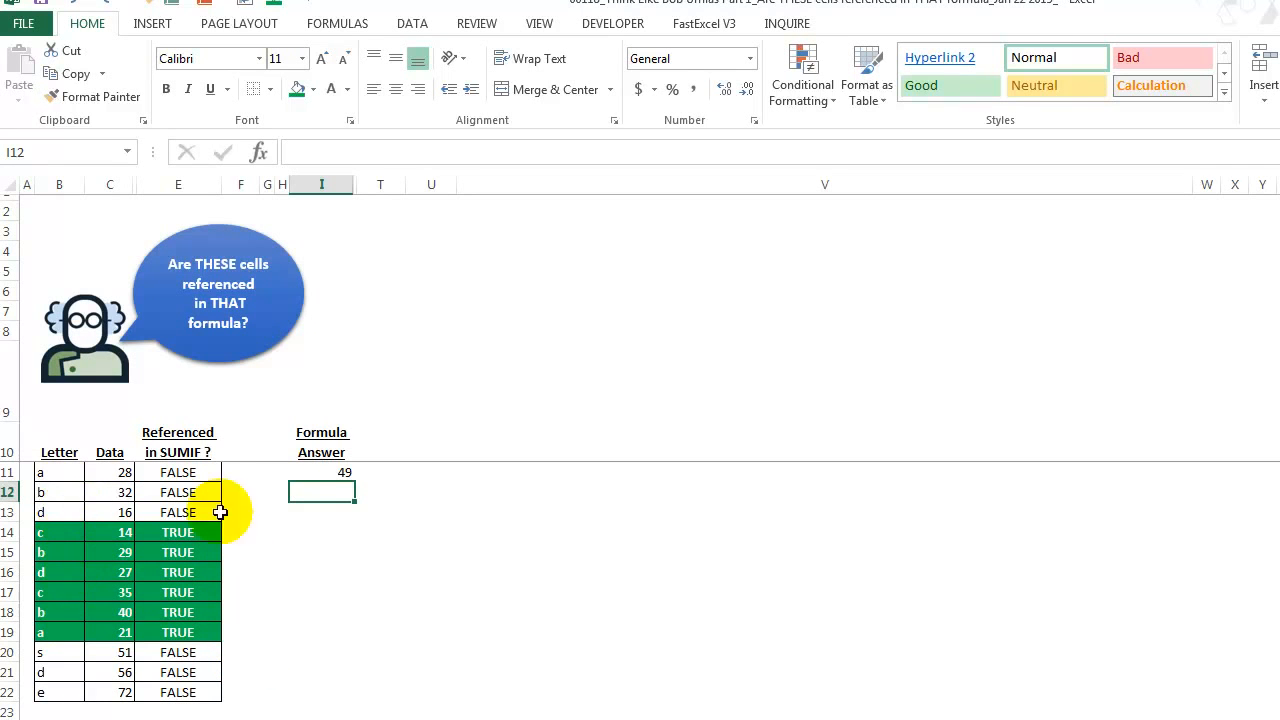
- Edit the SUMIF formula in I11 to start both ranges at row 12, giving =SUMIF($B$12:$B$19,"c",$C$12:$C$19)
click(325, 472)
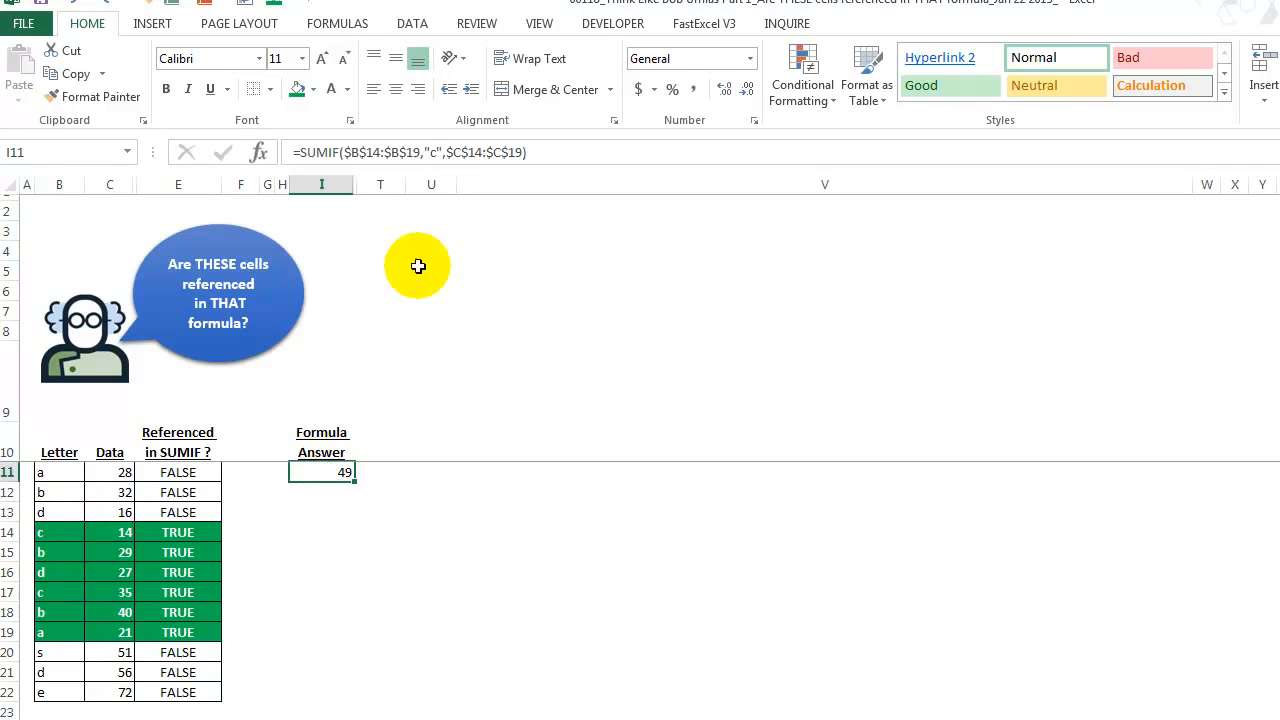
click(368, 148)
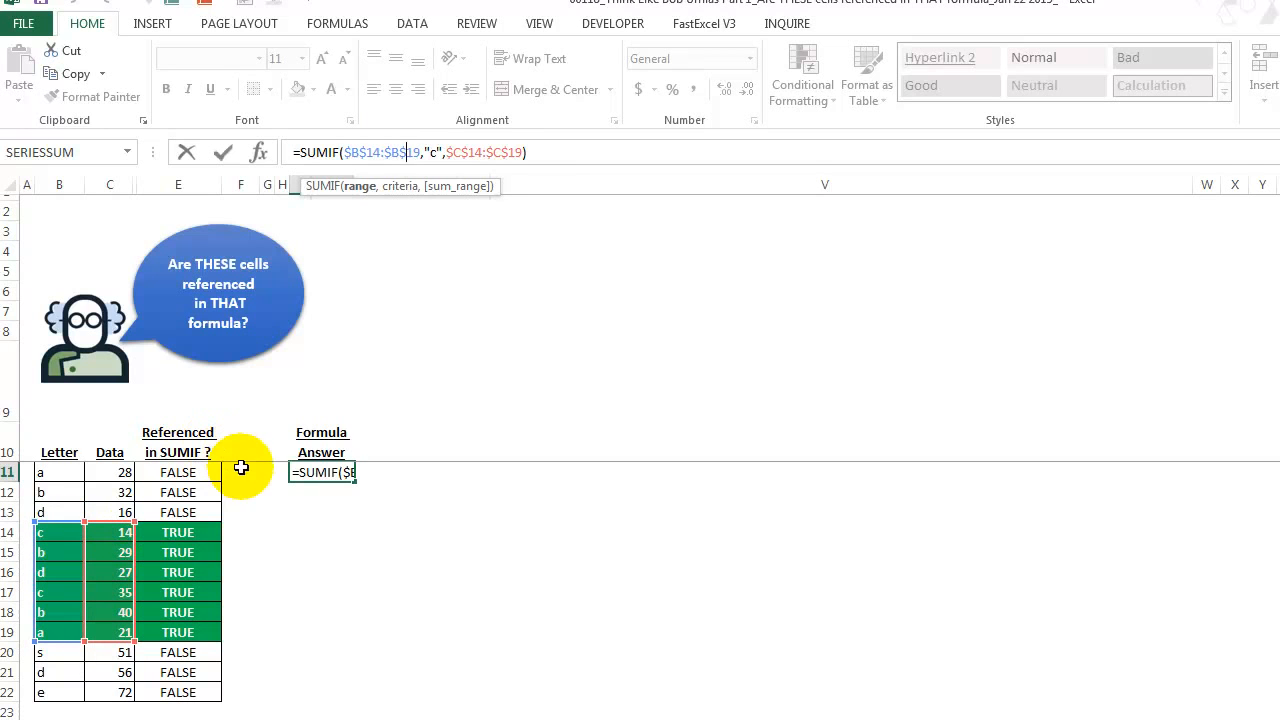
click(376, 154)
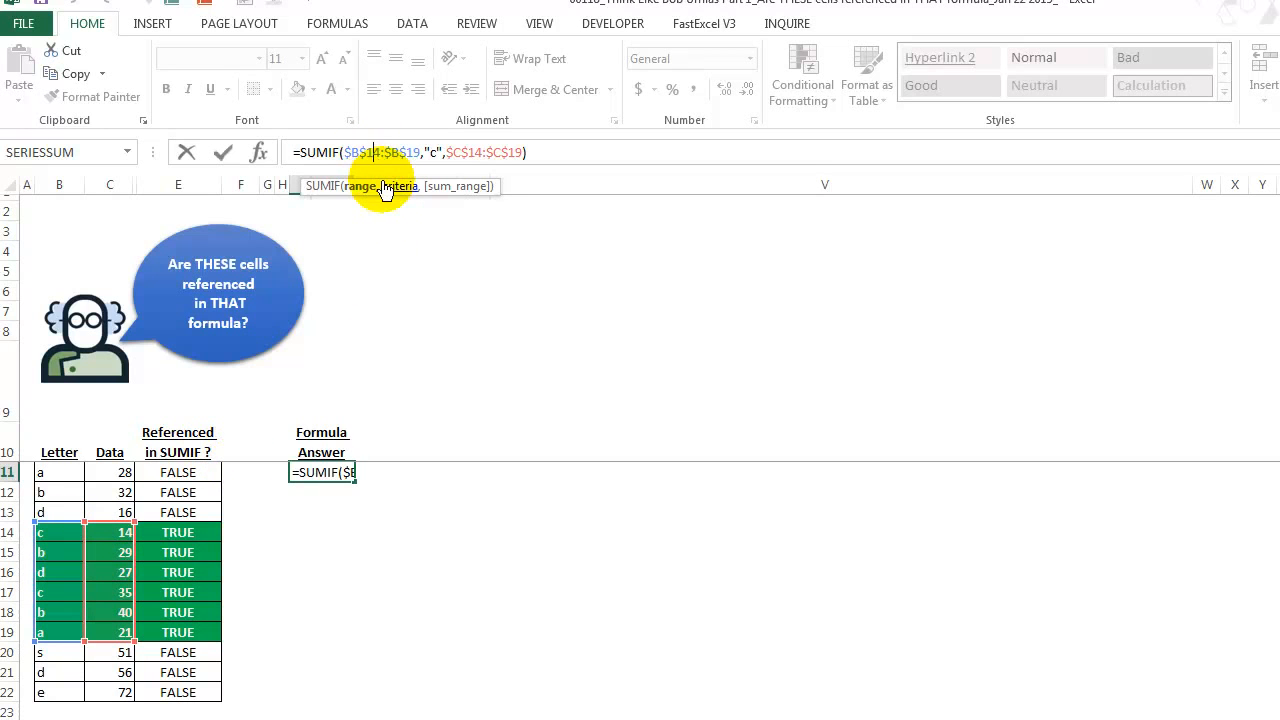
key(Delete)
text(2)
key(Delete)
text(2)
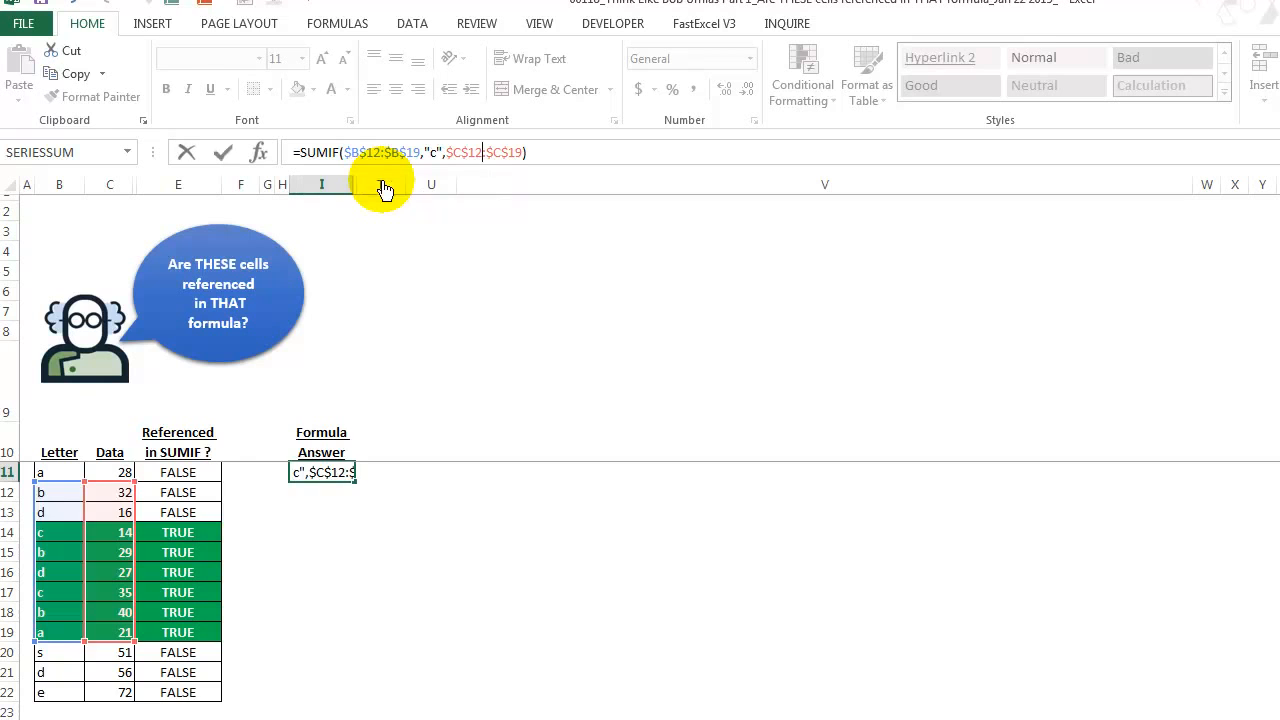
key(Return)
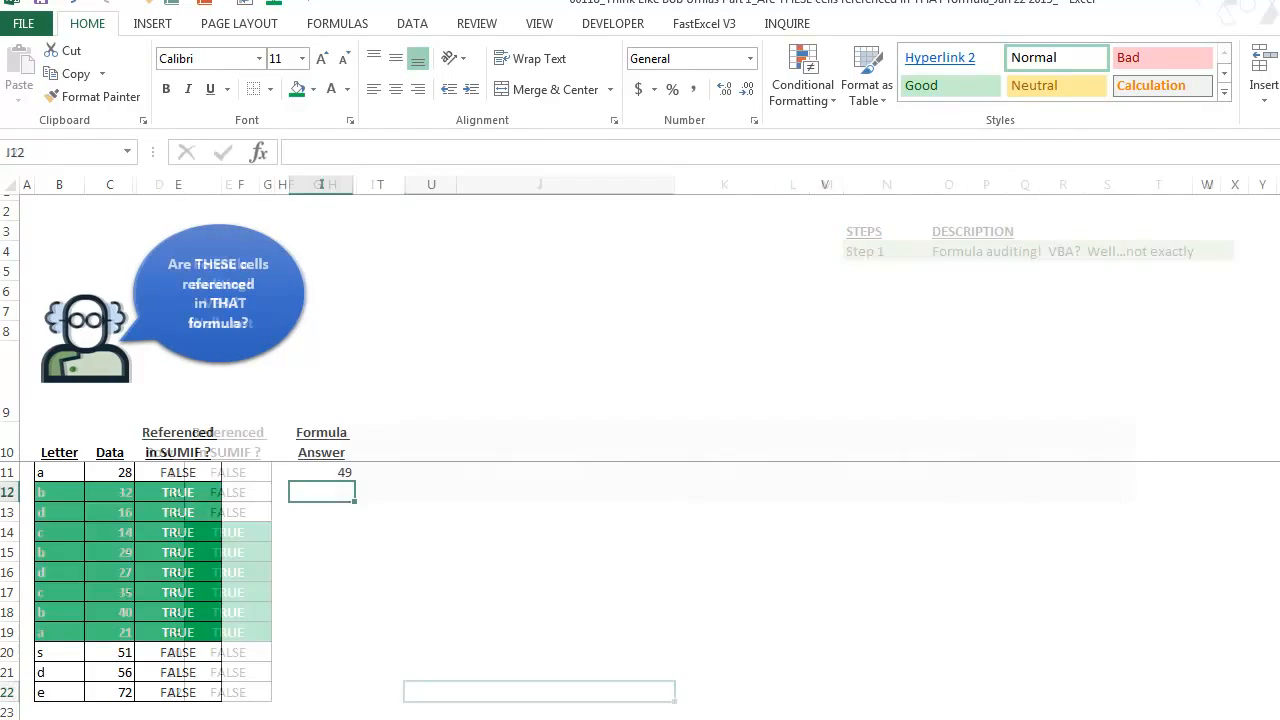
- Trace the precedents of the SUMIF formula in I11 and remove the tracer arrows
click(332, 472)
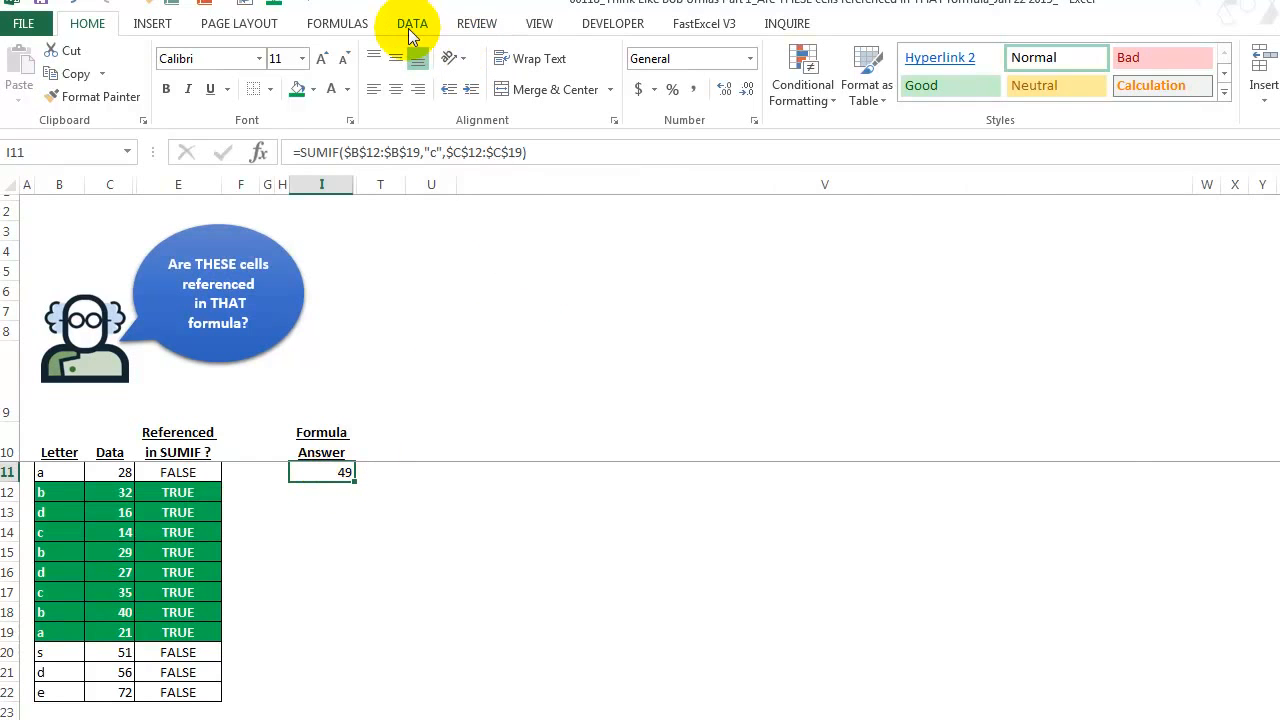
click(347, 28)
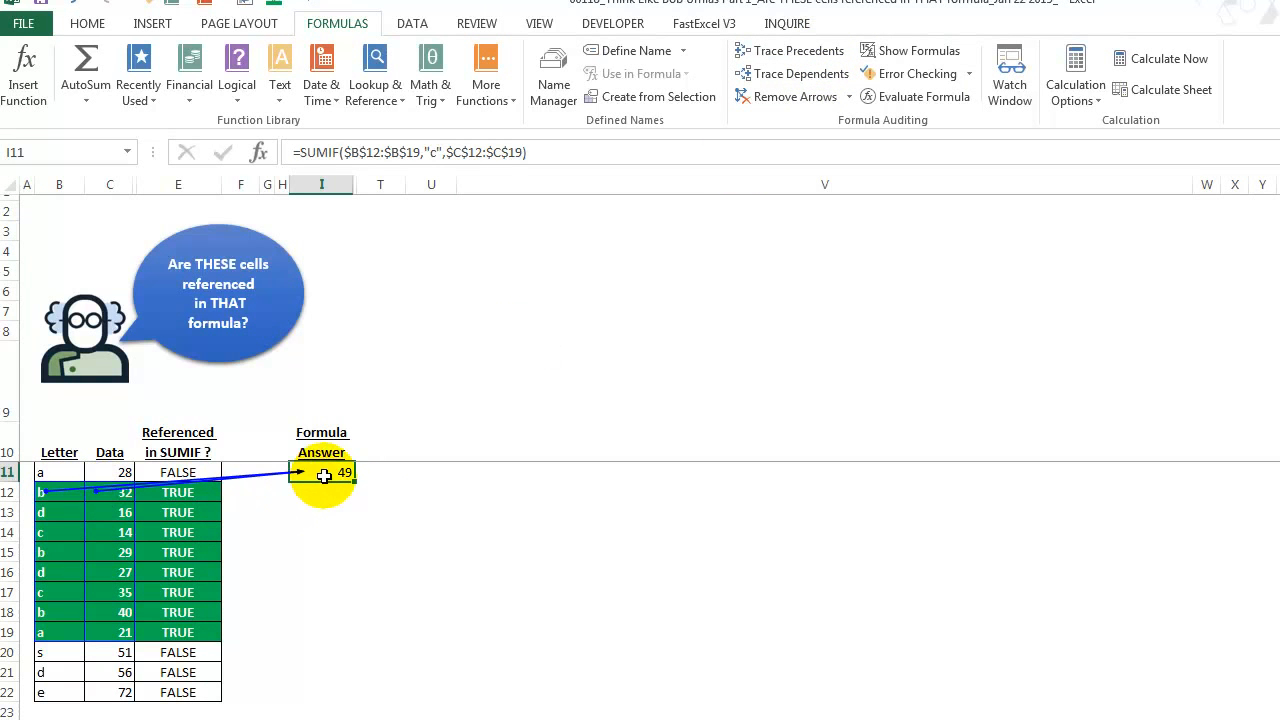
click(322, 528)
click(326, 467)
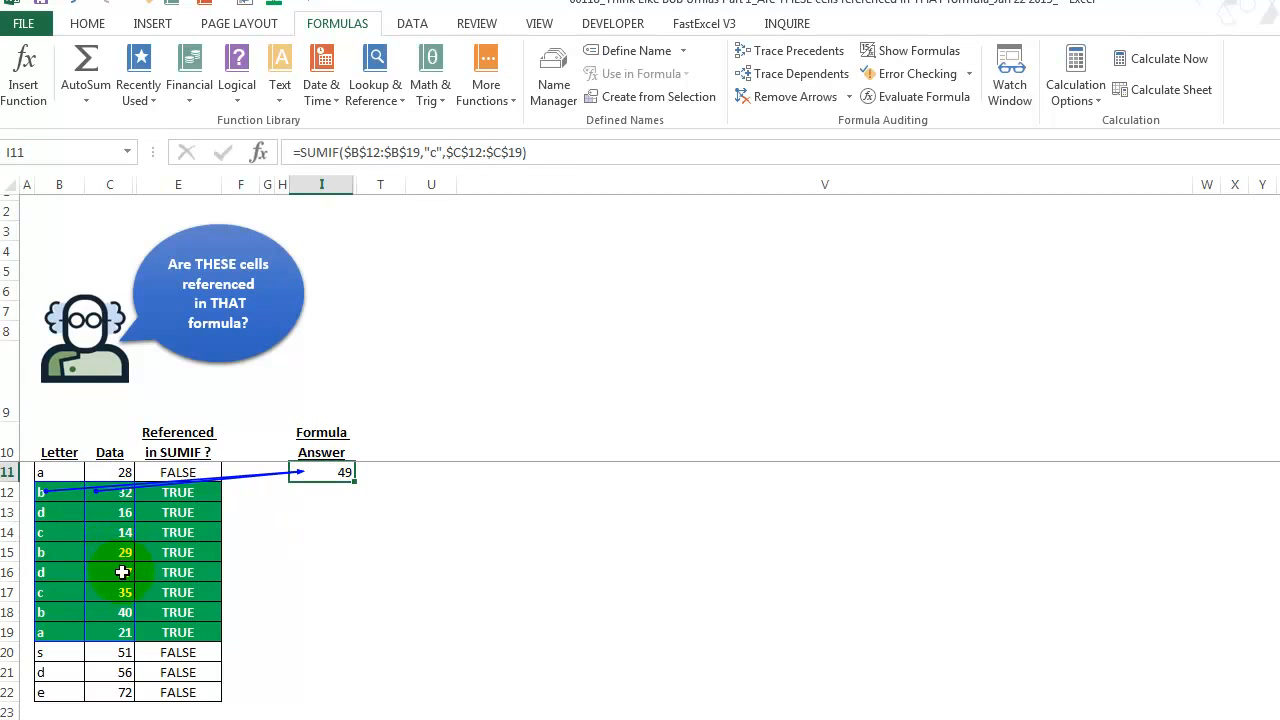
click(418, 616)
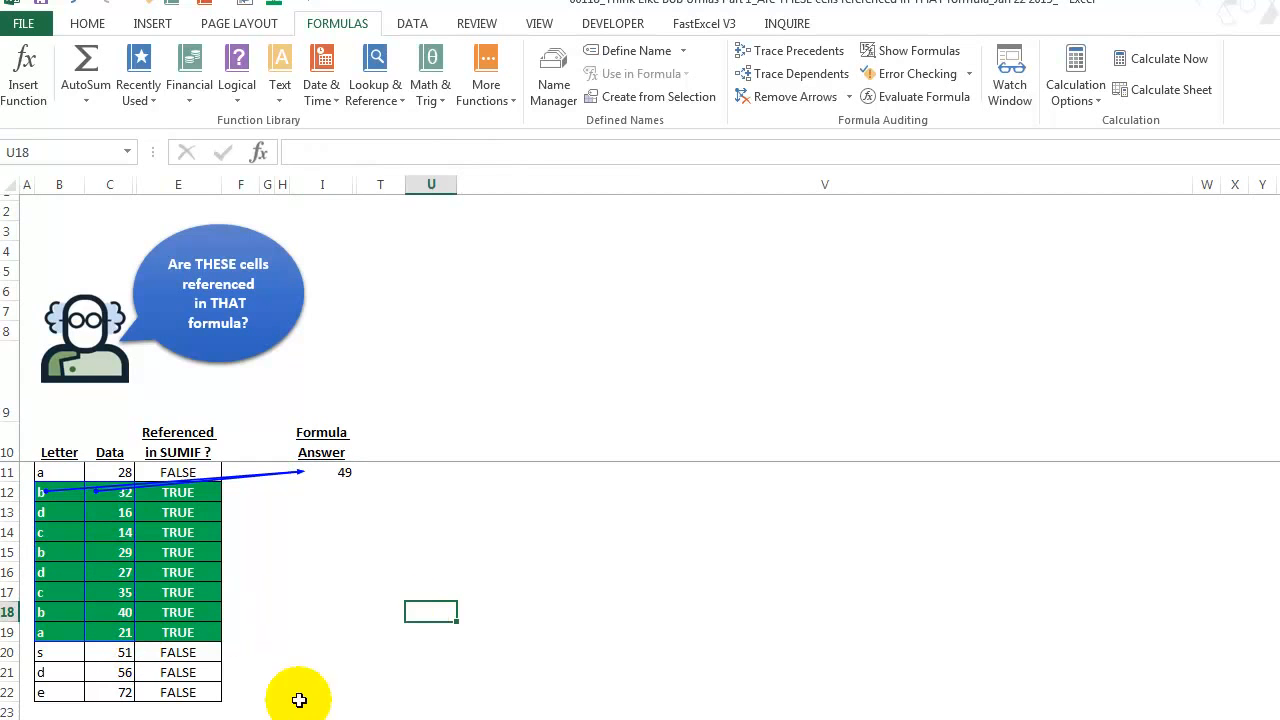
click(329, 473)
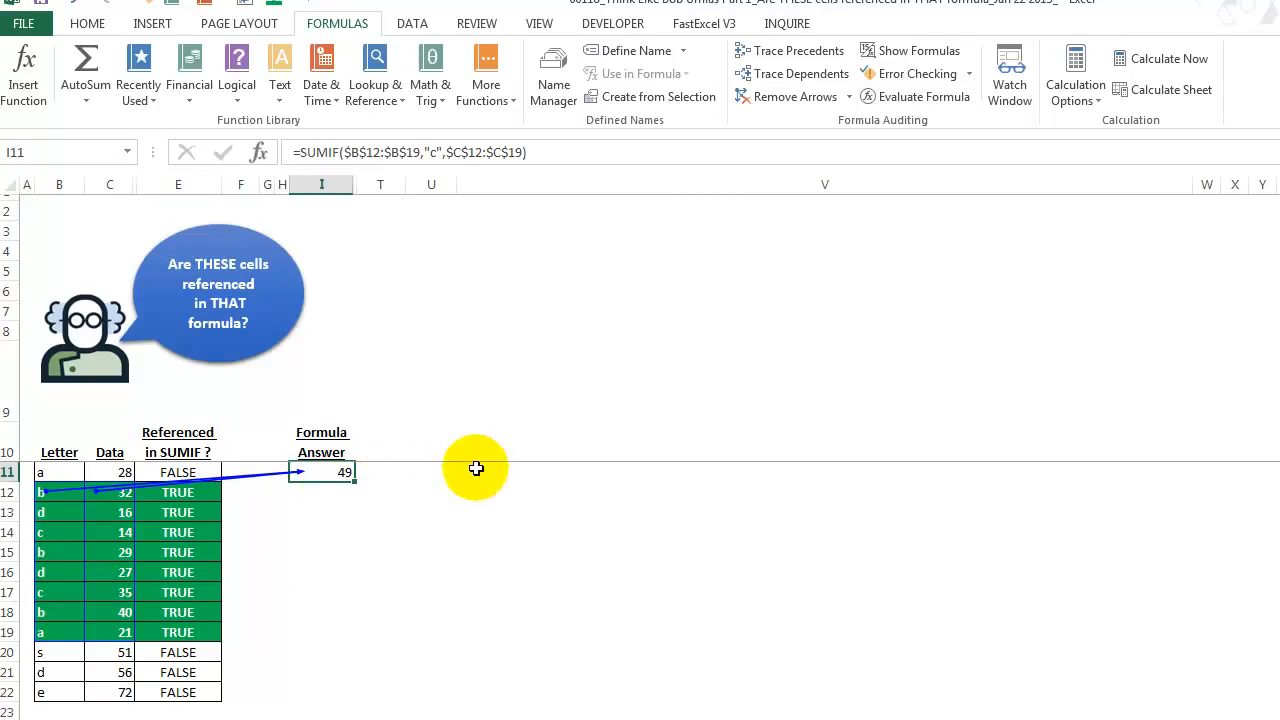
click(792, 97)
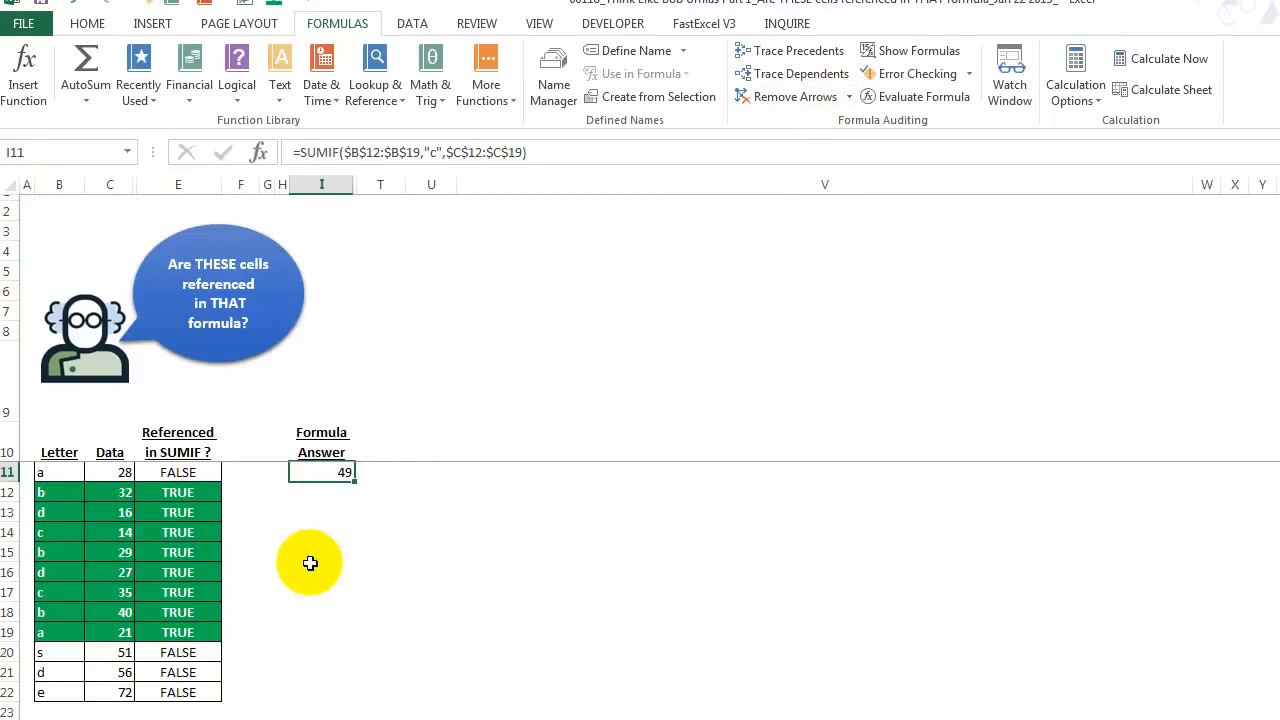
- Go to the worksheet that breaks down the formula text and examine the ranges referenced by the SUMIF formula in I11
drag(178, 472, 180, 692)
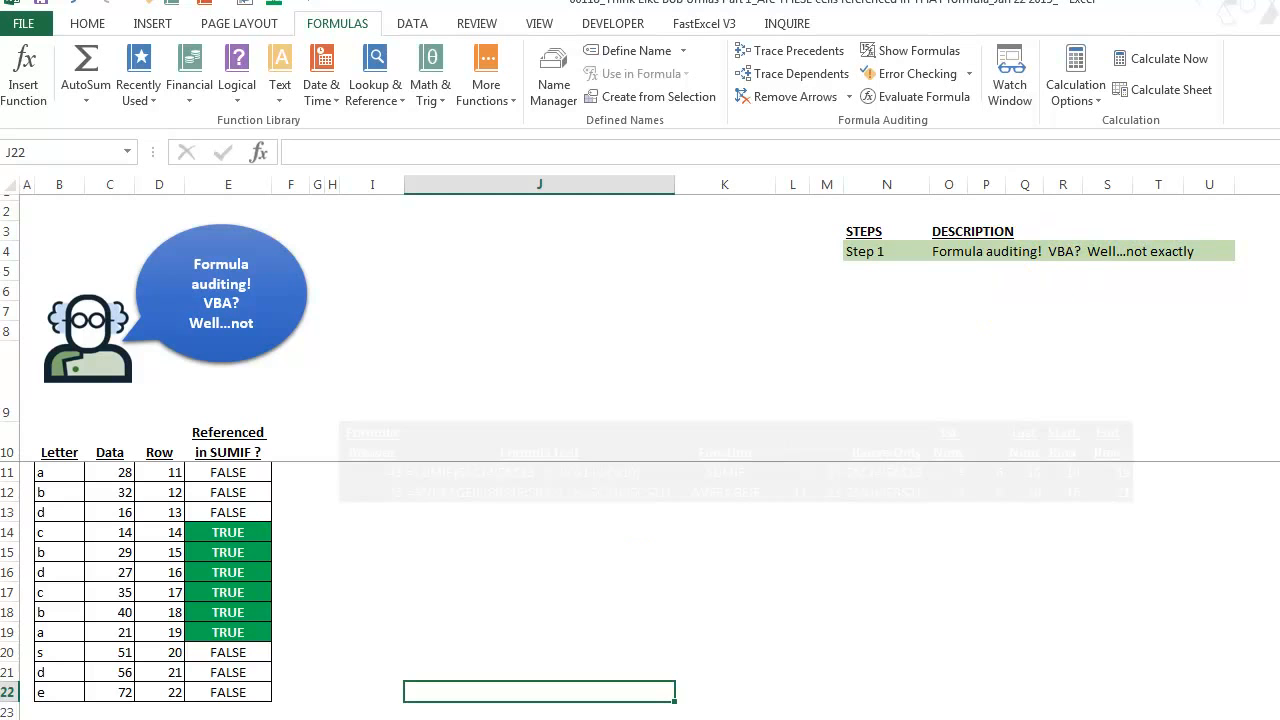
click(534, 719)
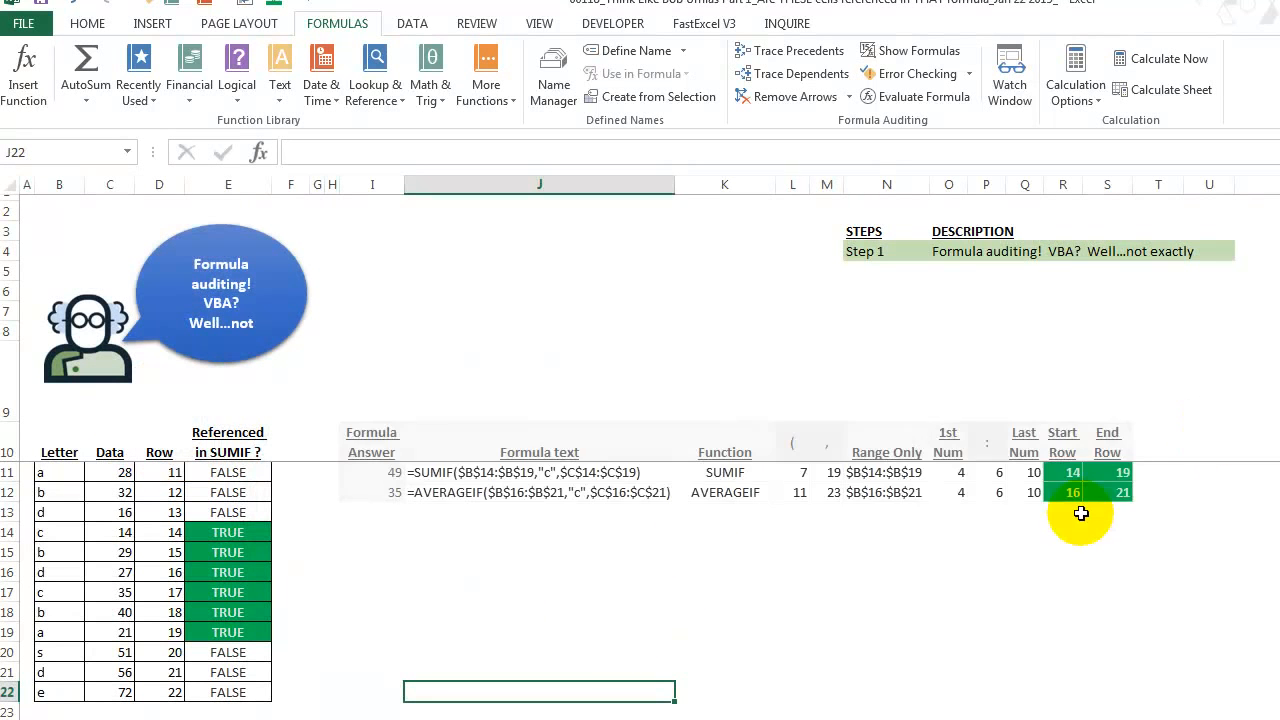
click(376, 475)
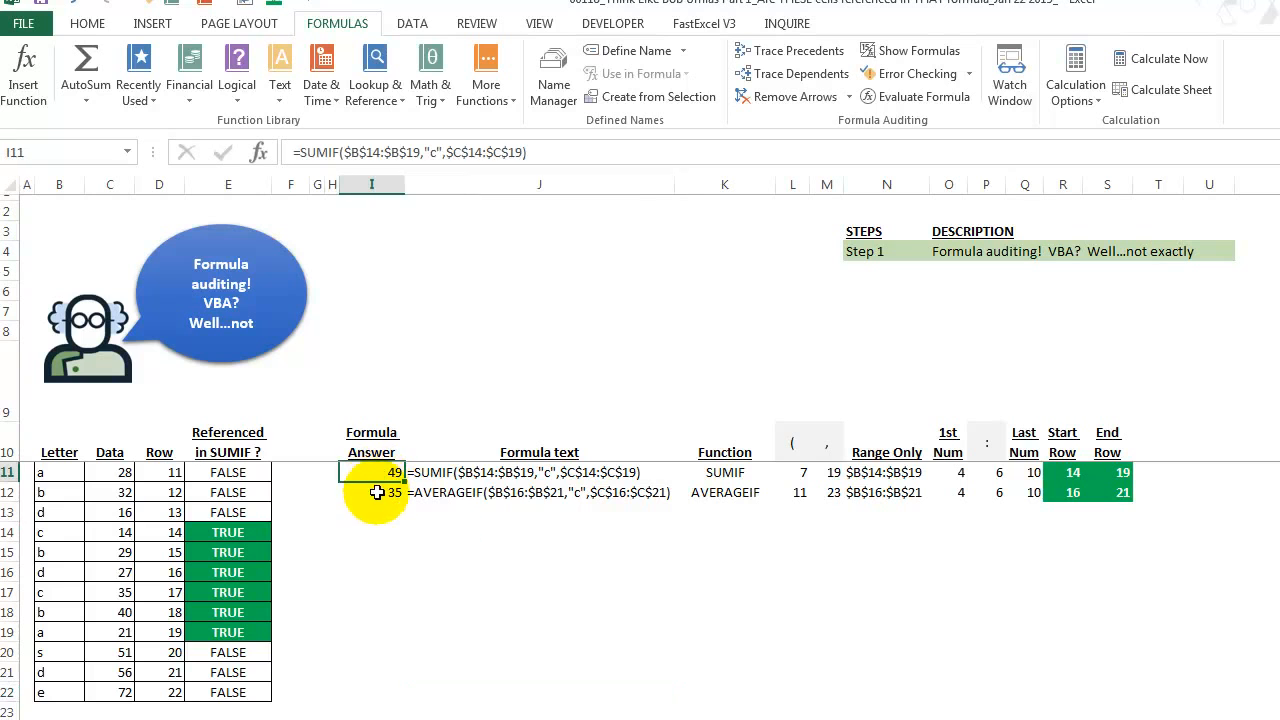
click(373, 151)
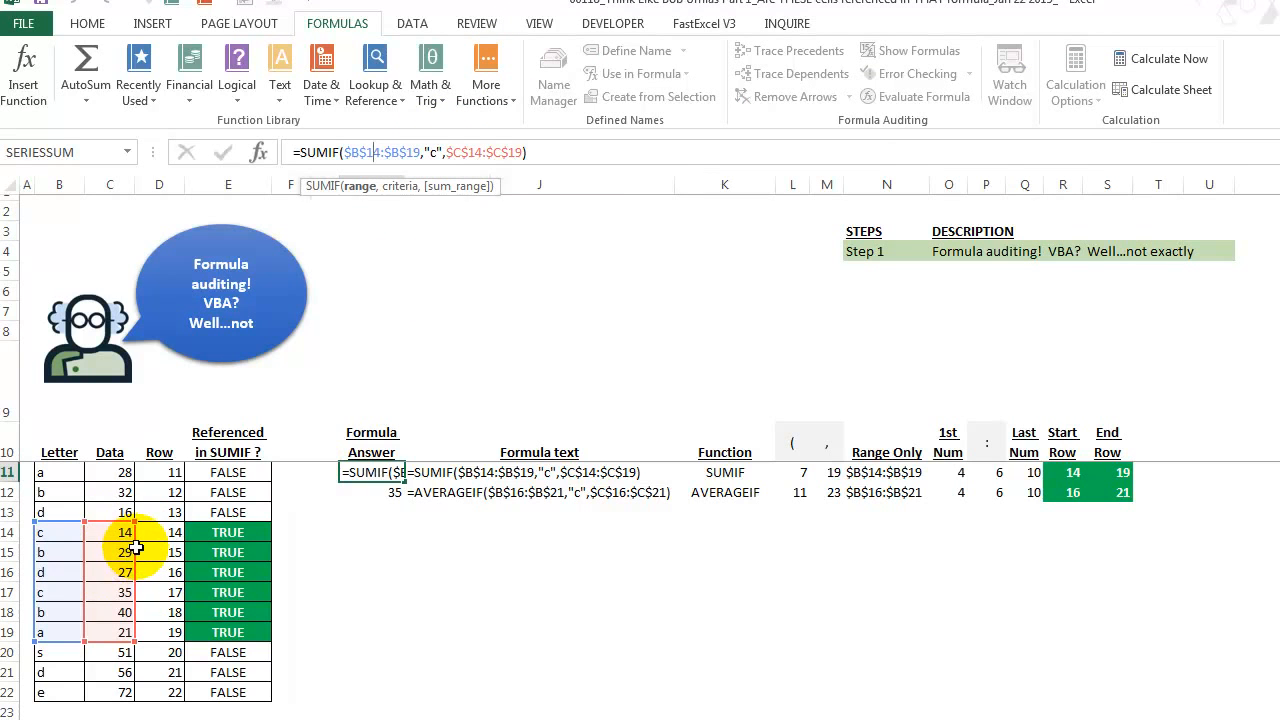
key(Escape)
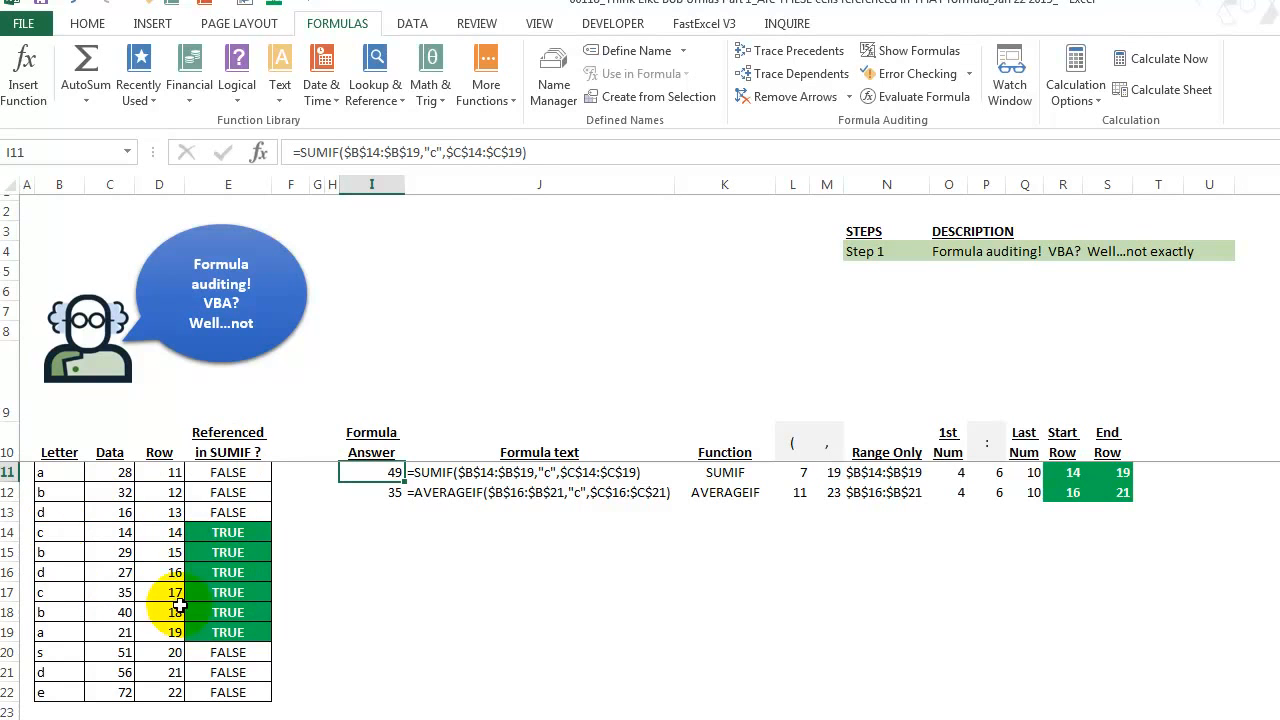
- Change the conditional formatting rule on E11:E22 to use the formula =$E11=TRUE, keeping its green format
drag(200, 471, 212, 692)
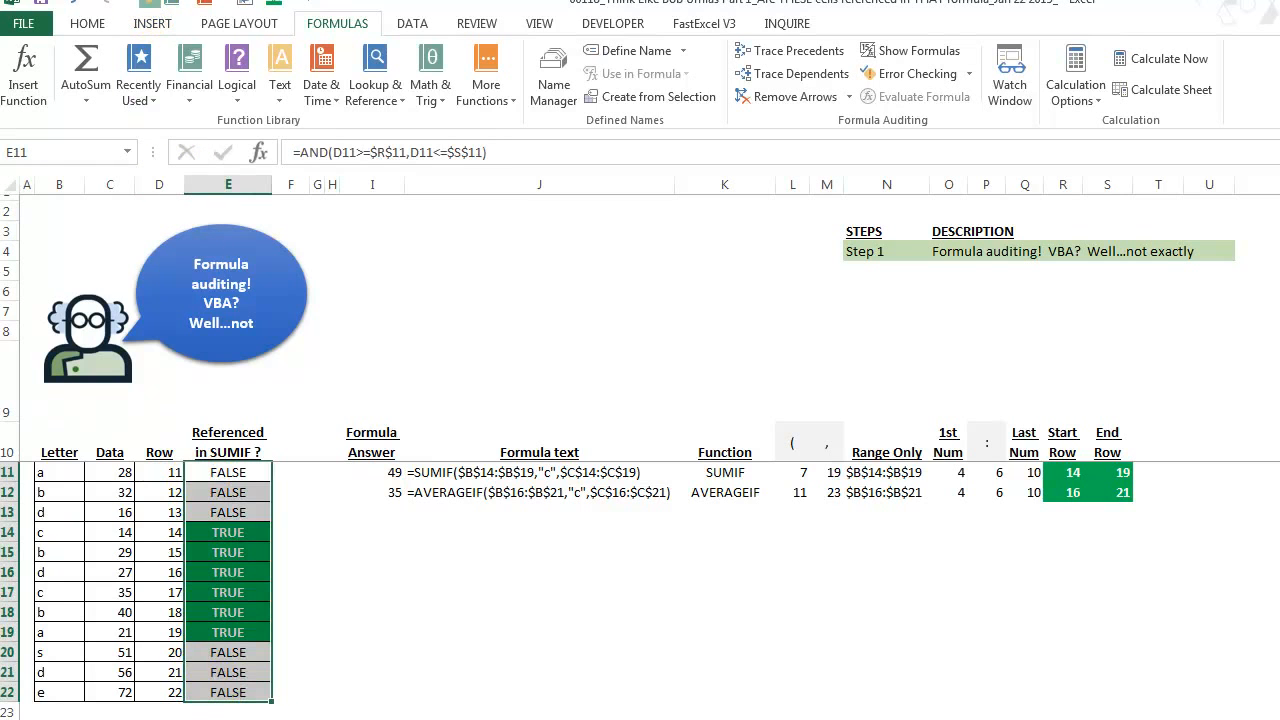
key(ctrl+c)
drag(60, 470, 165, 692)
drag(228, 472, 228, 692)
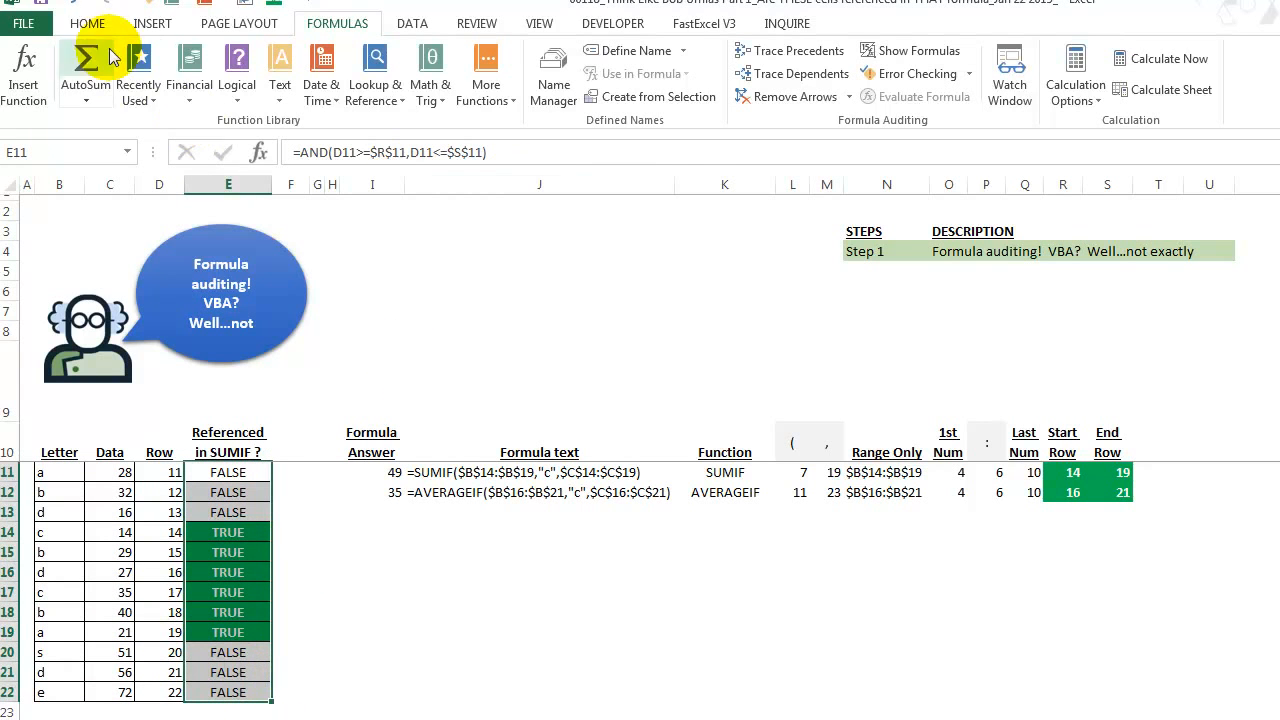
click(87, 23)
click(797, 70)
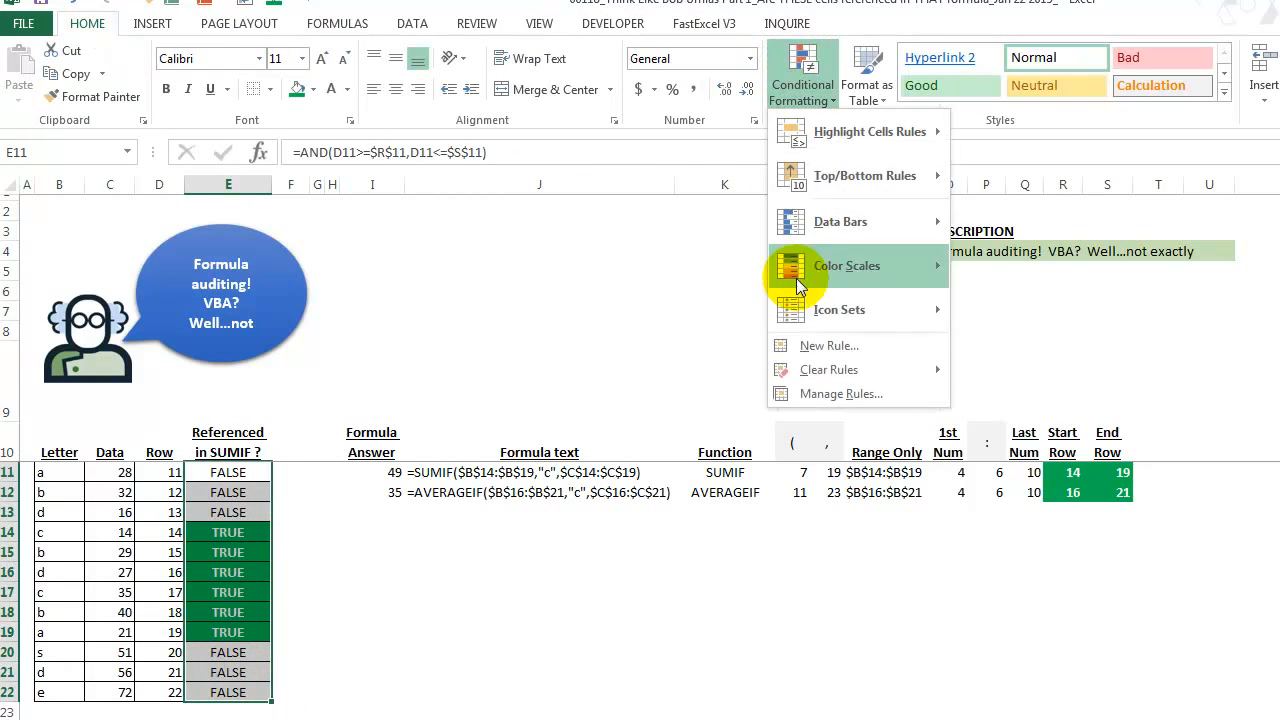
click(810, 393)
drag(733, 591, 563, 323)
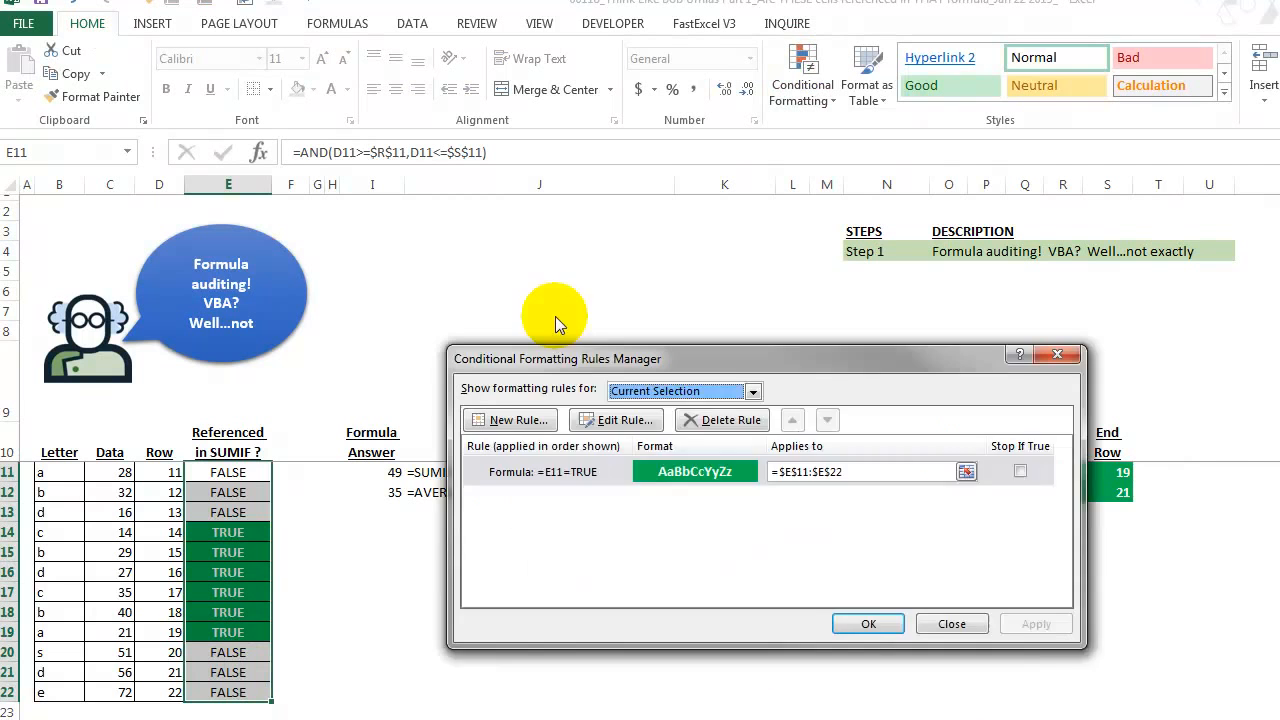
click(575, 360)
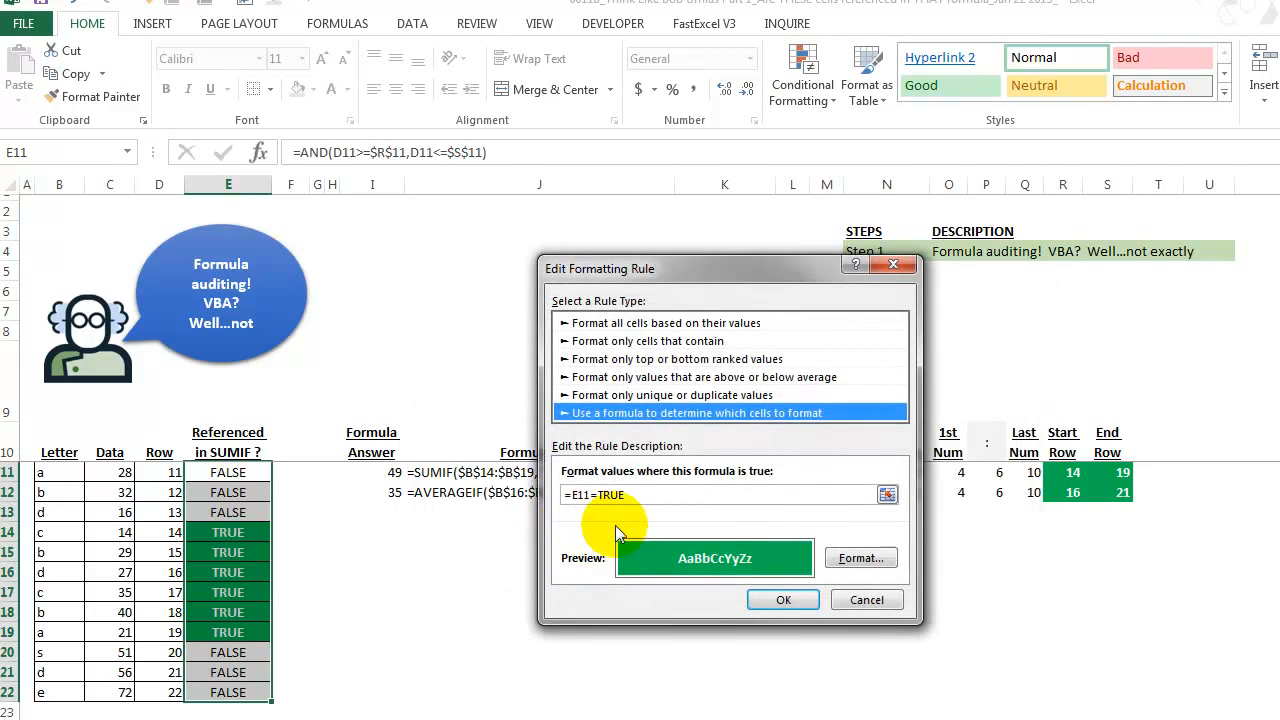
click(800, 600)
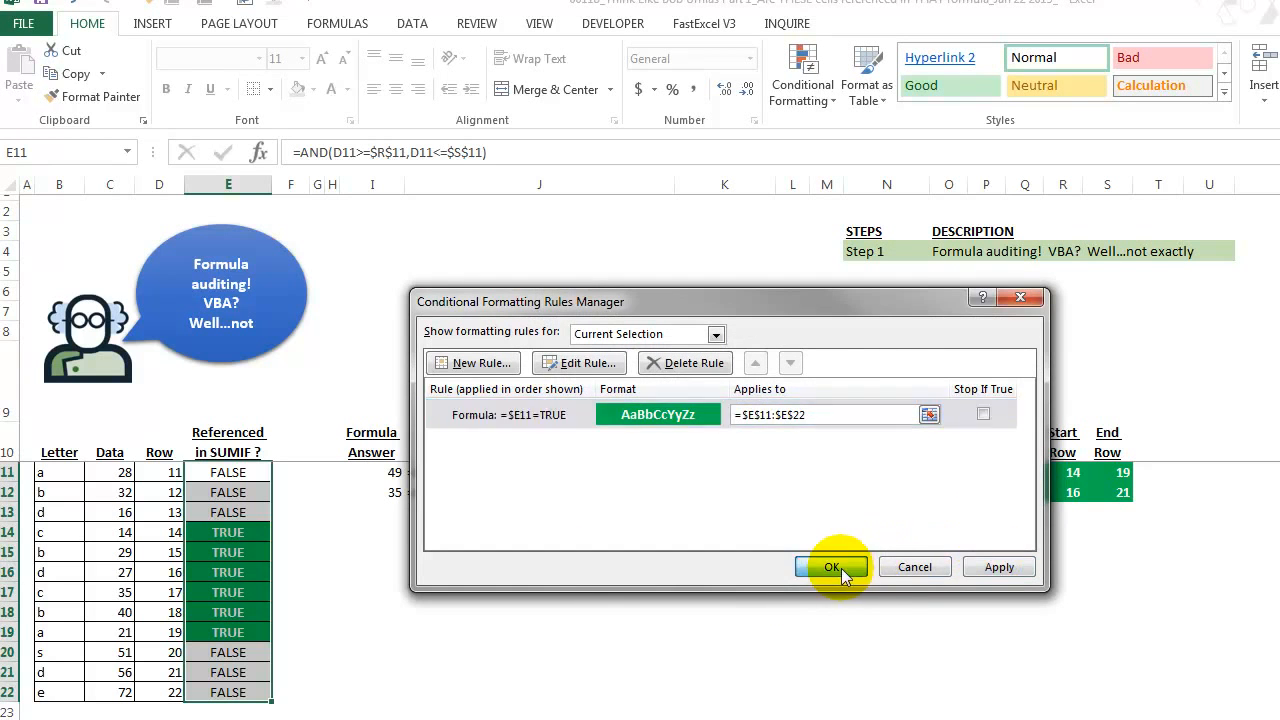
click(830, 566)
- Copy the formatting of E11:E22 onto the Letter, Data and Row cells B11:D22 with Format Painter
click(100, 97)
mouse_move(45, 472)
mouse_down()
mouse_move(175, 565)
mouse_move(176, 692)
mouse_up()
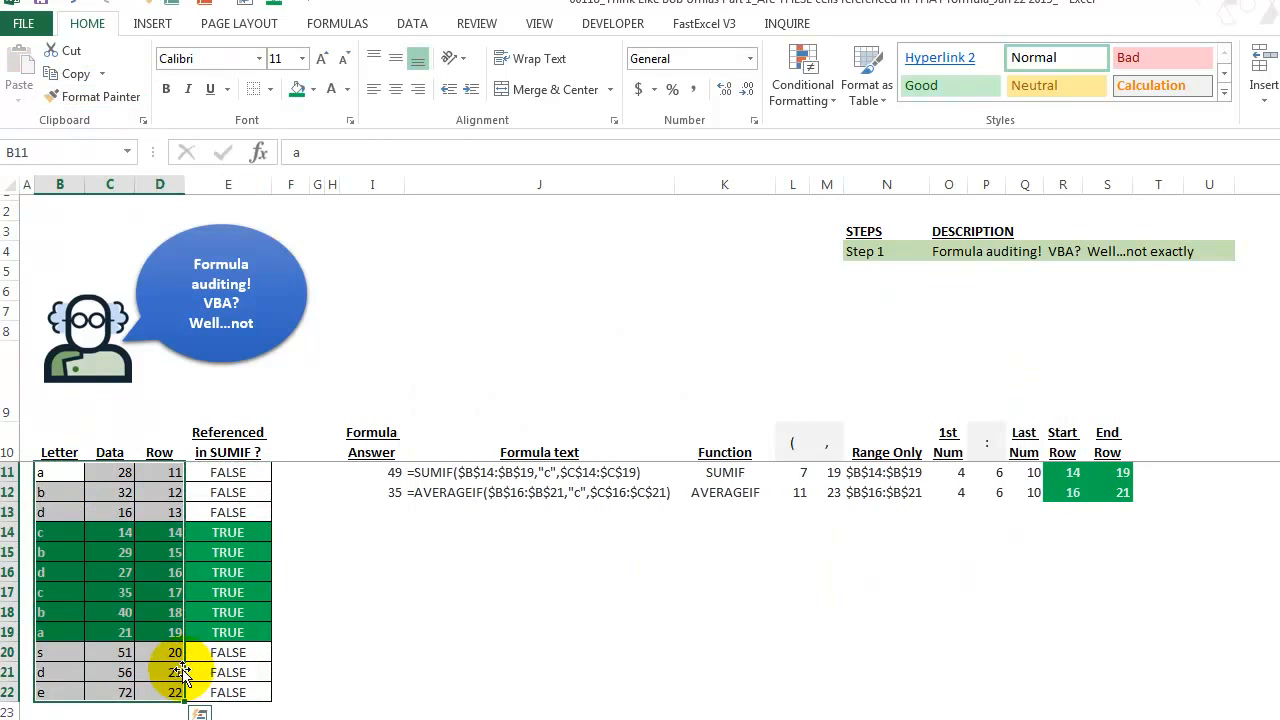
- Examine the range references of the SUMIF formula in I11 and the FORMULATEXT formula in J11
click(370, 472)
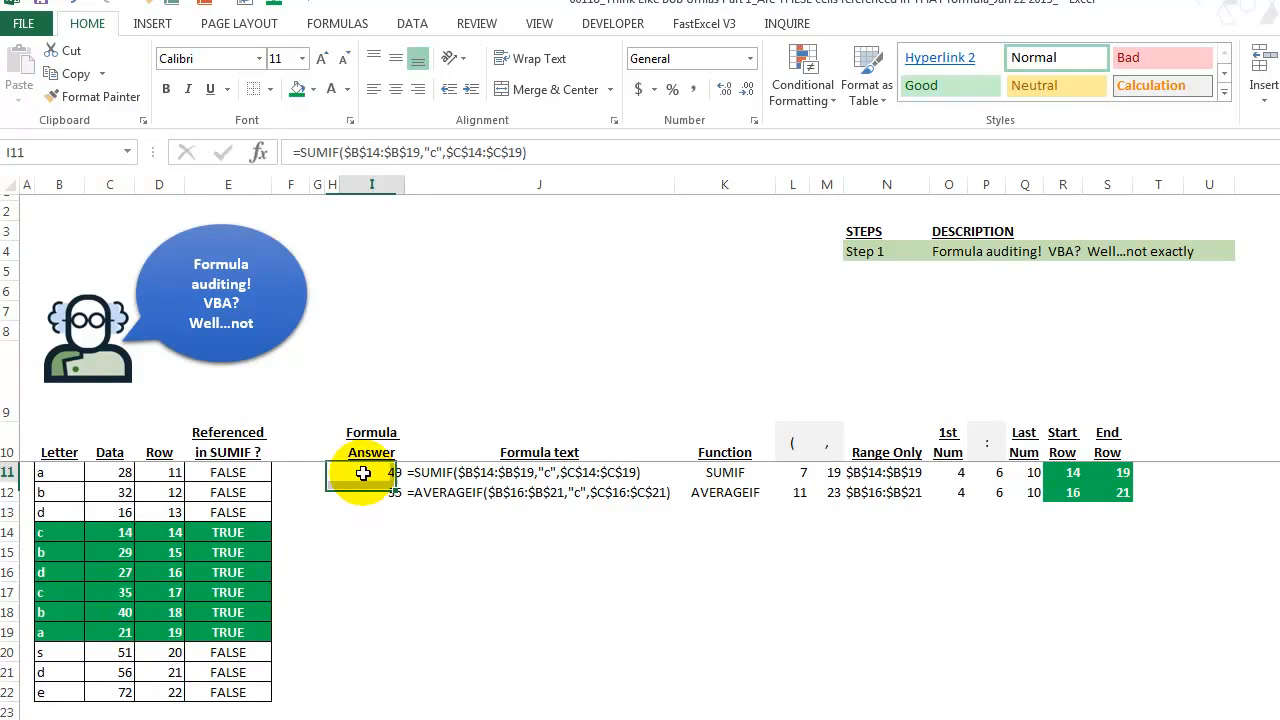
click(346, 152)
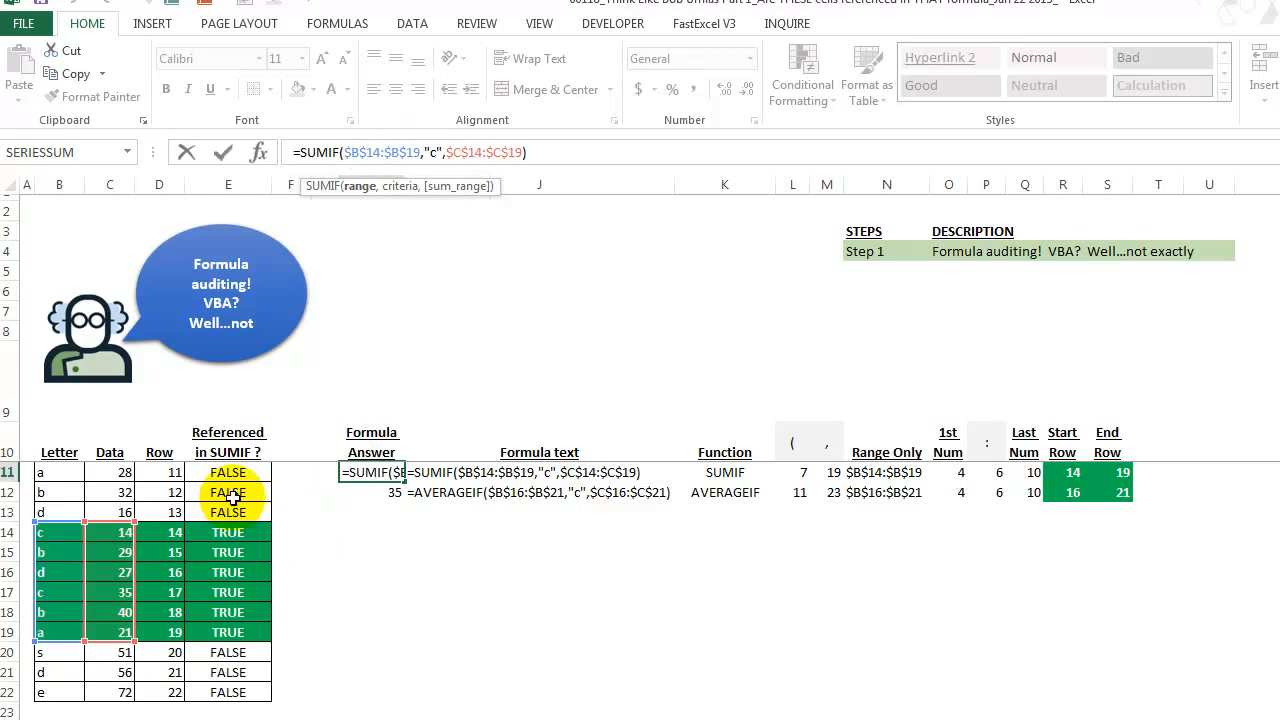
key(Escape)
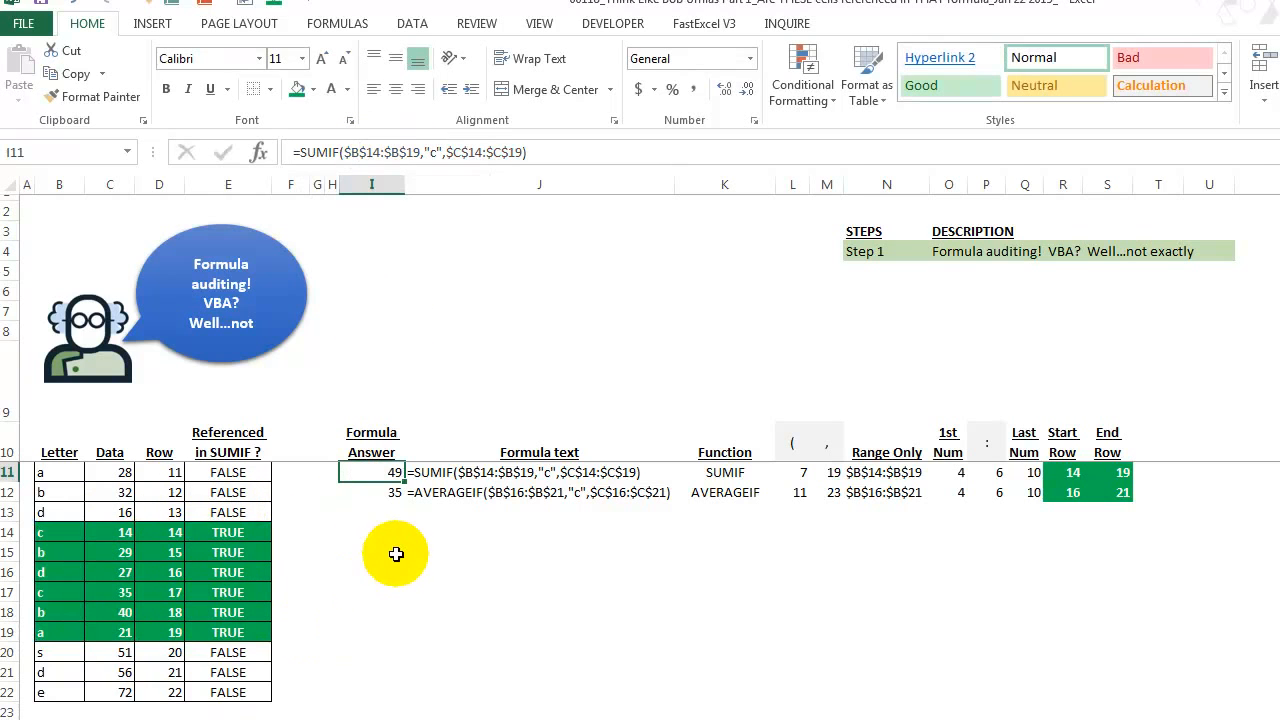
click(434, 476)
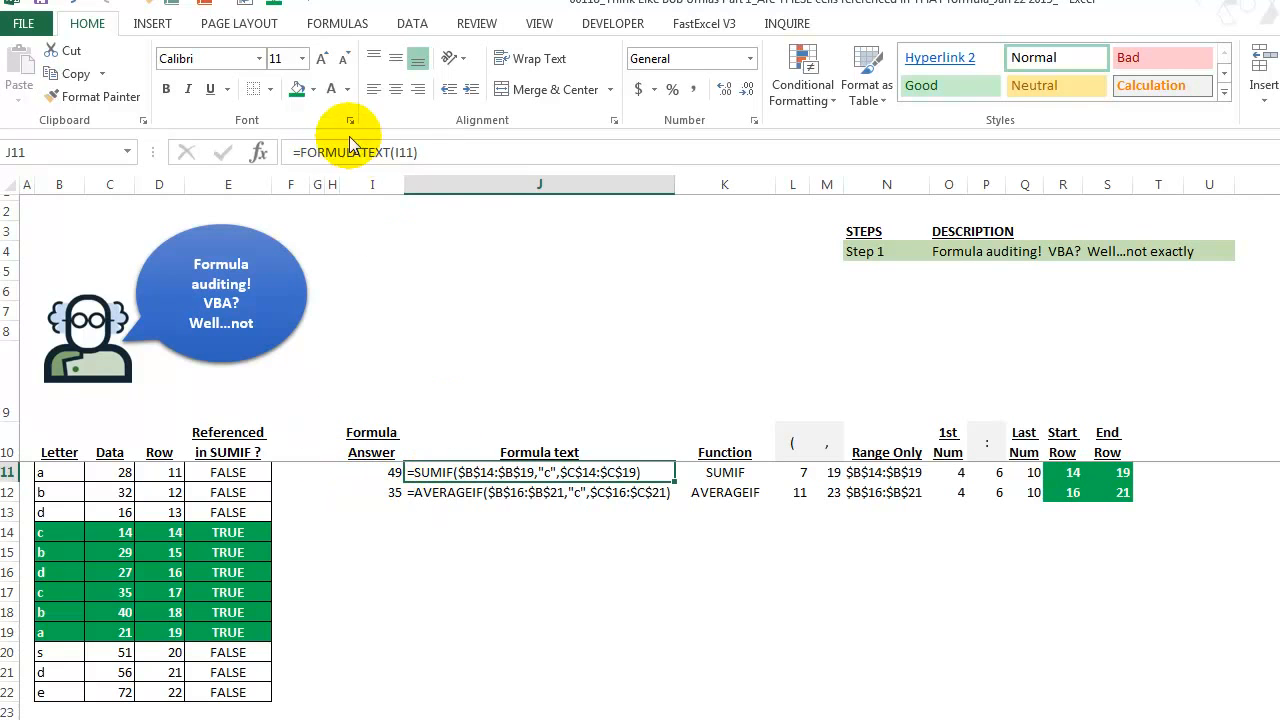
click(500, 508)
click(500, 472)
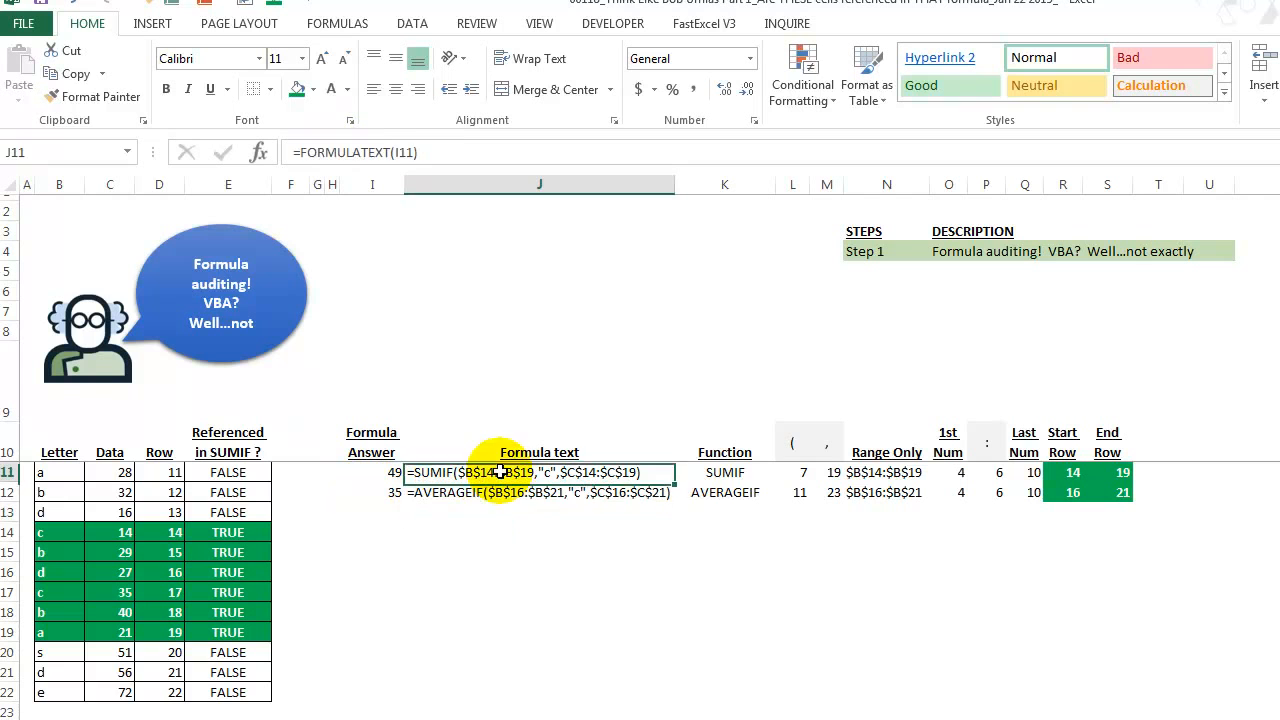
- Examine how the MID formula in K11 extracts the function name from the formula text in J11, comparing it with the AVERAGEIF row
click(727, 472)
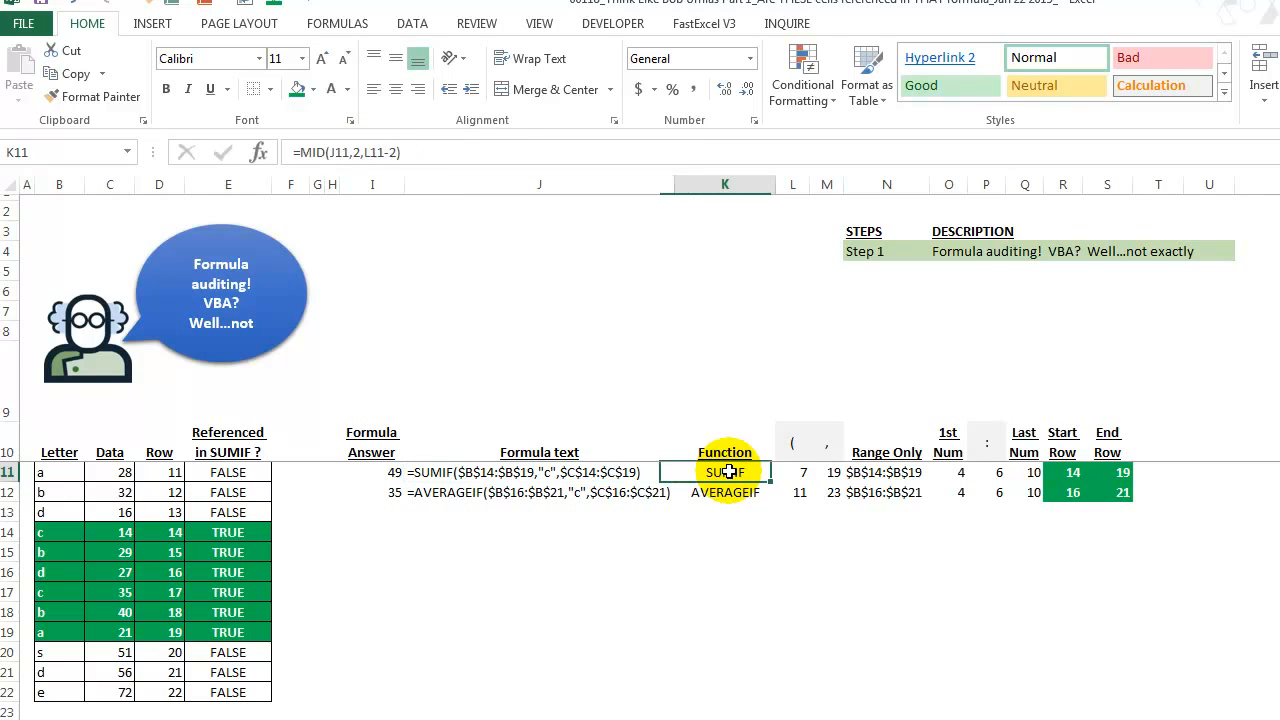
click(303, 152)
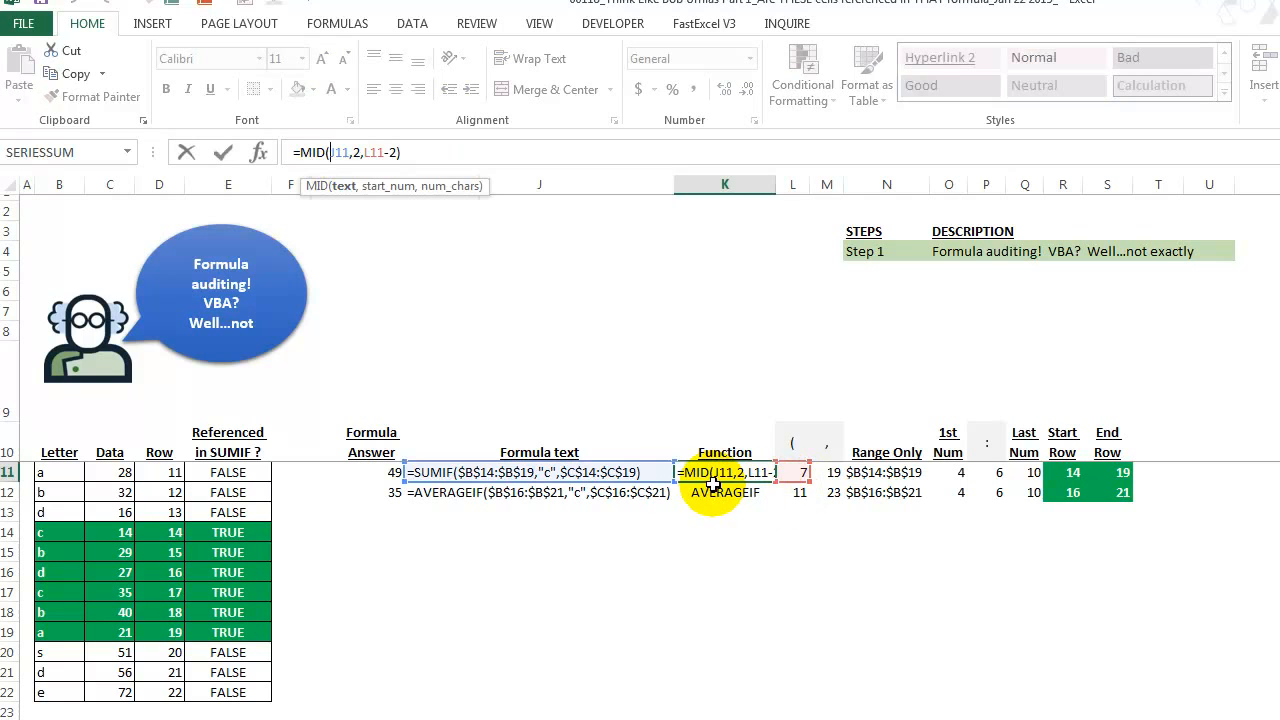
key(Escape)
click(795, 447)
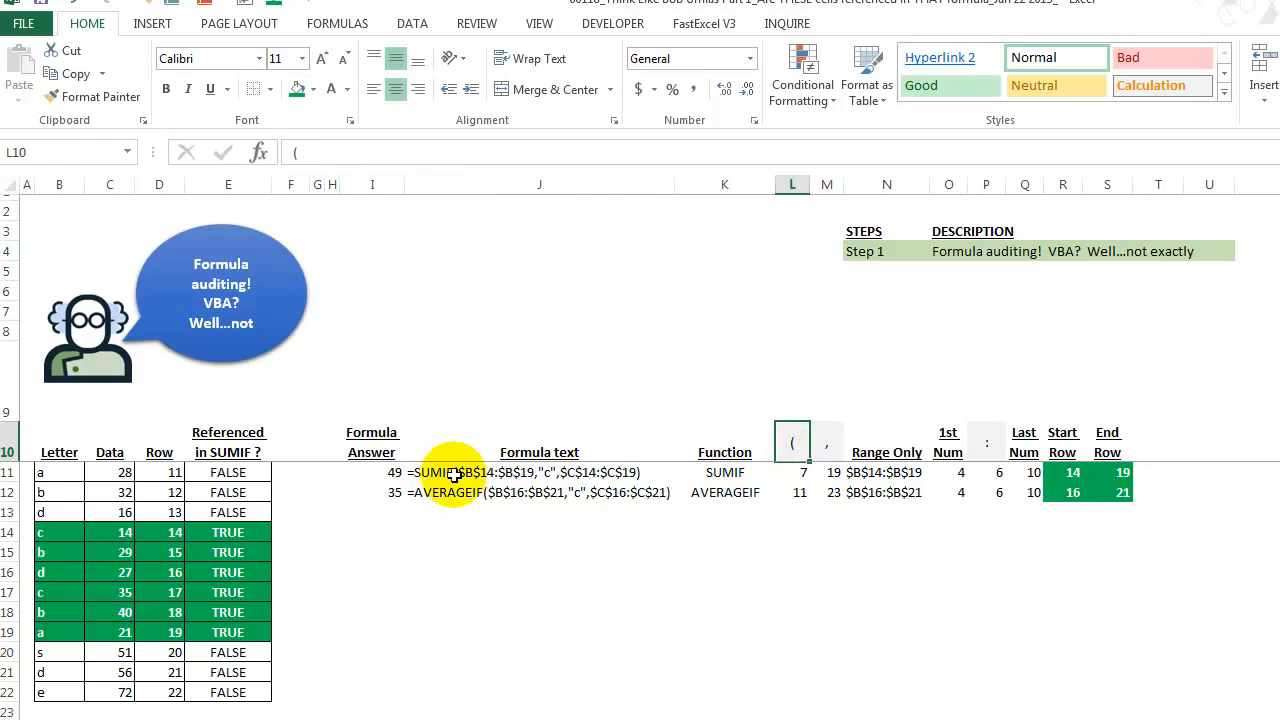
click(418, 473)
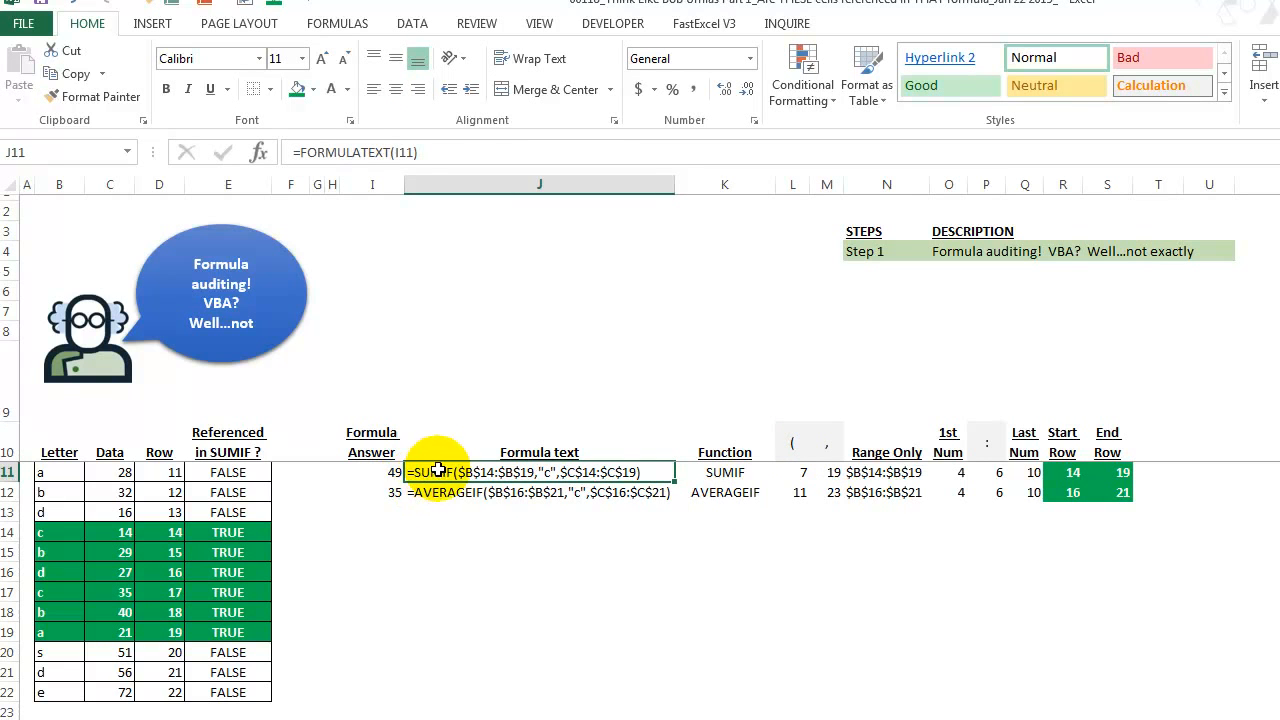
click(728, 472)
click(732, 493)
click(731, 471)
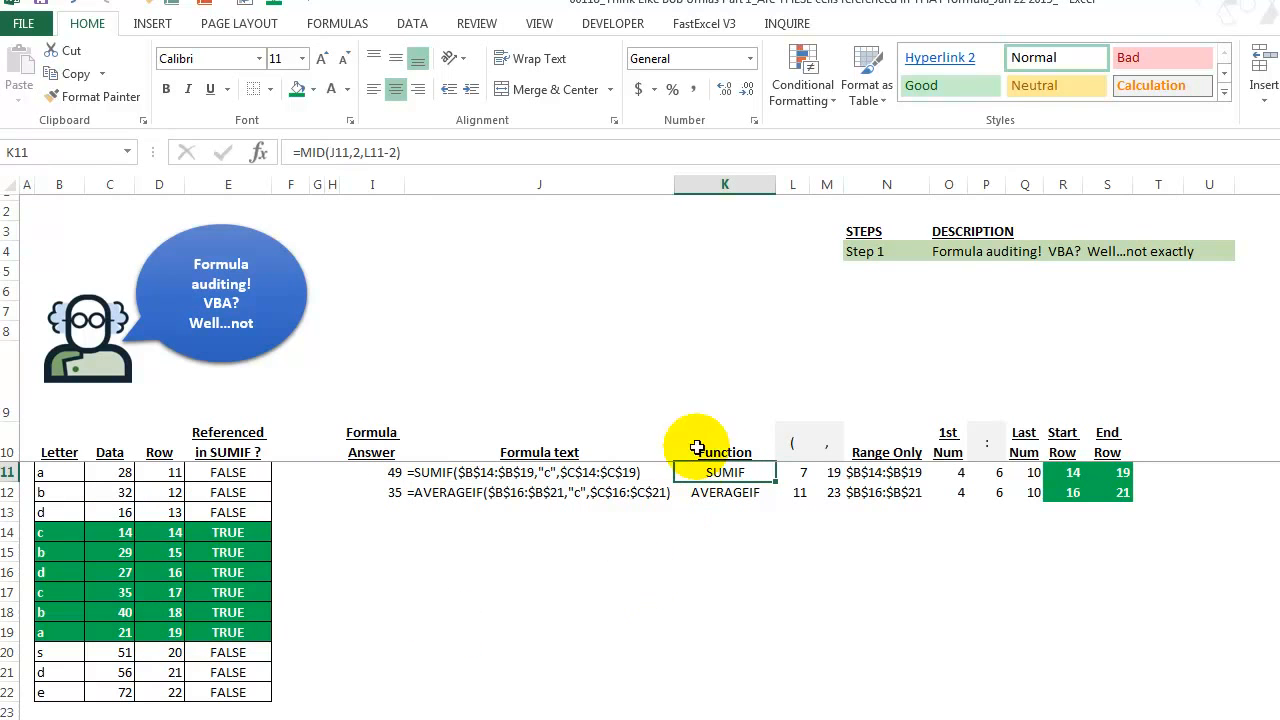
- Examine the cells referenced by the FIND formula in L11 that locates the opening parenthesis in the formula text
click(797, 471)
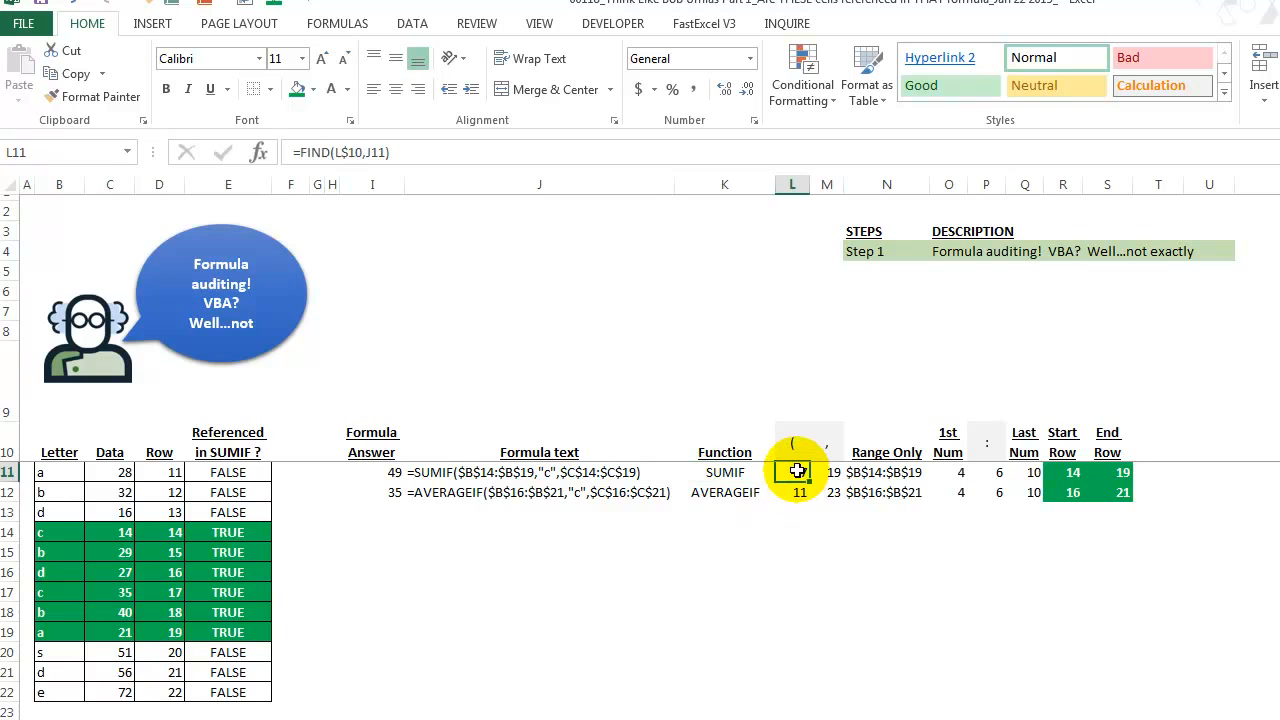
click(508, 155)
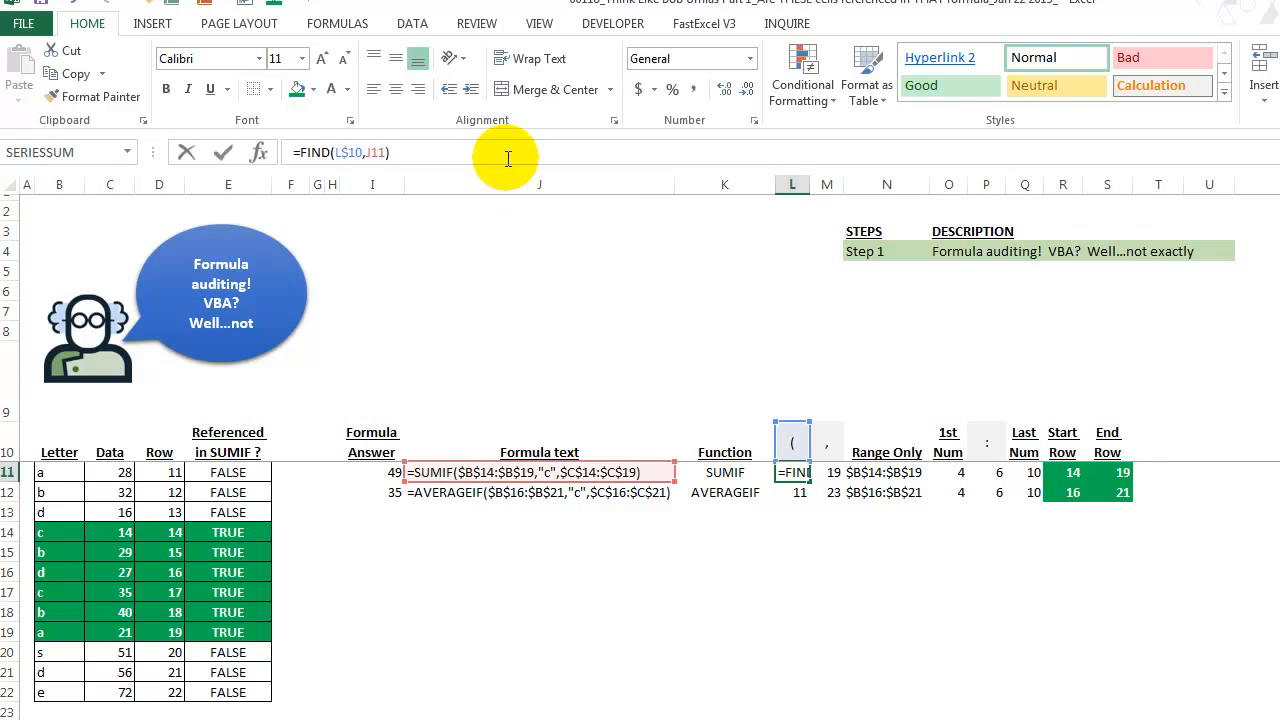
key(Escape)
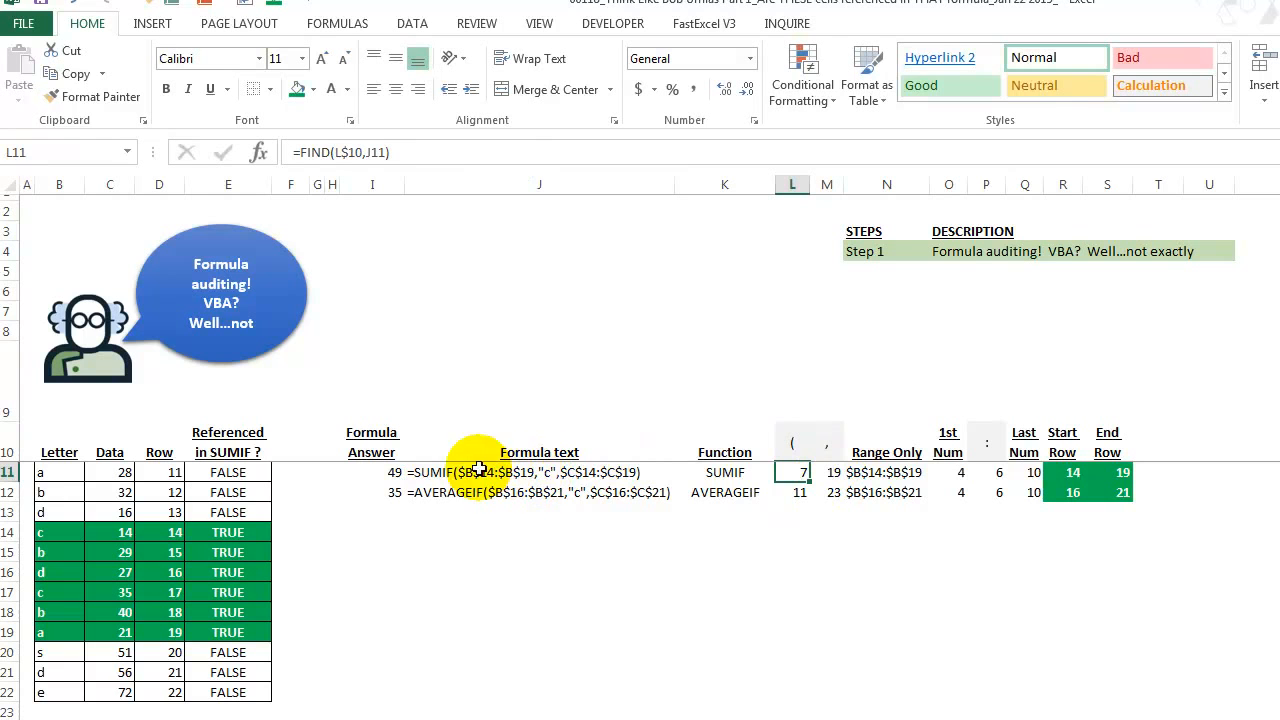
- Examine the Range Only MID formula in N11, temporarily evaluating its arguments L11+1 and M11-L11-1, and discard the evaluations
click(894, 472)
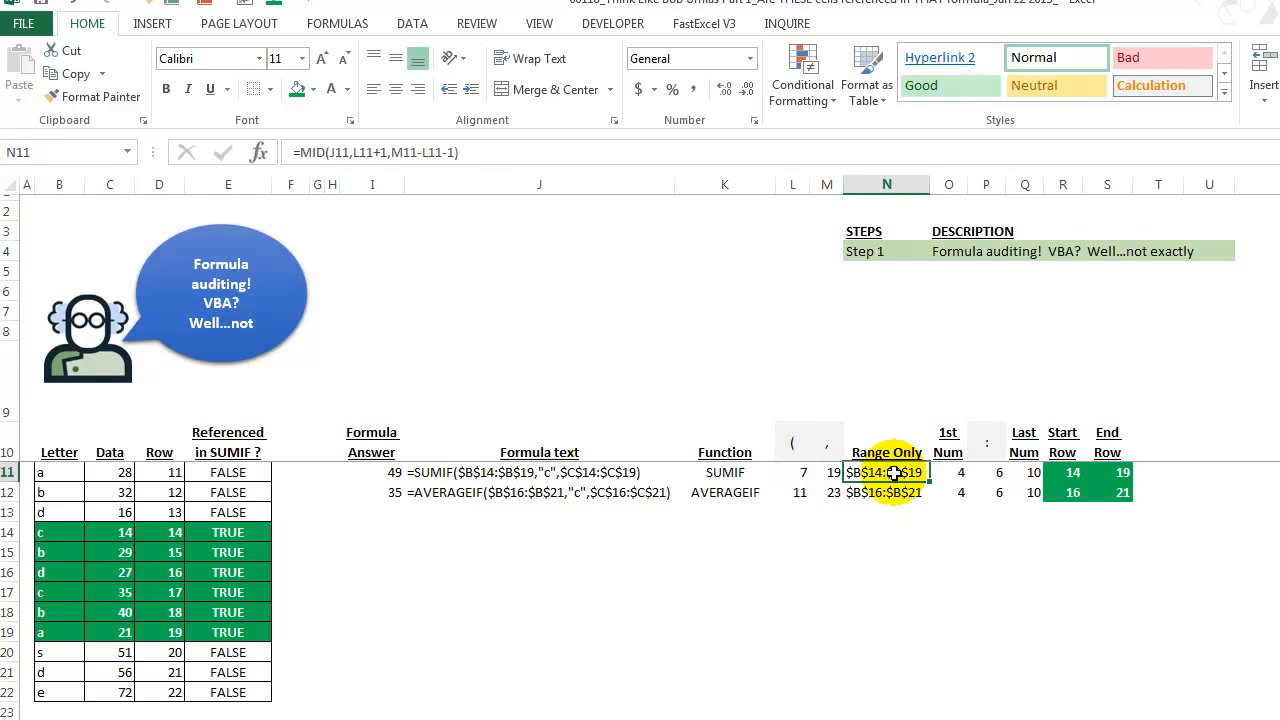
click(385, 152)
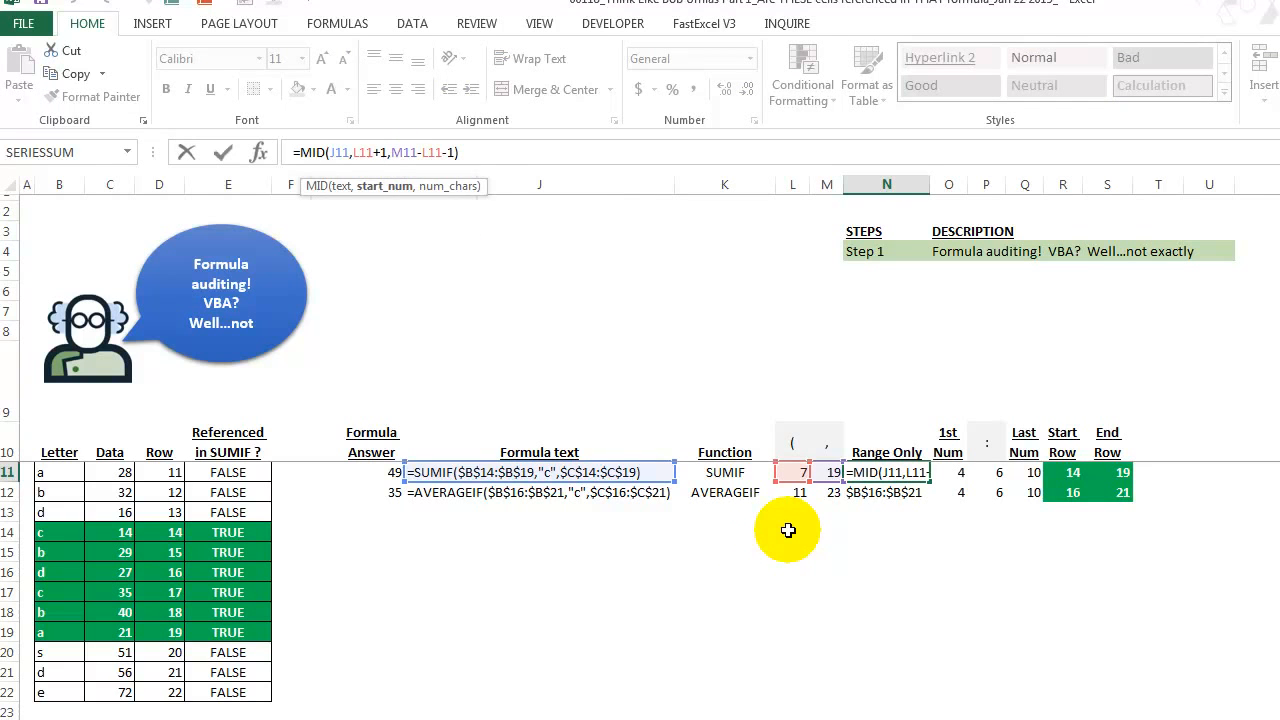
key(Escape)
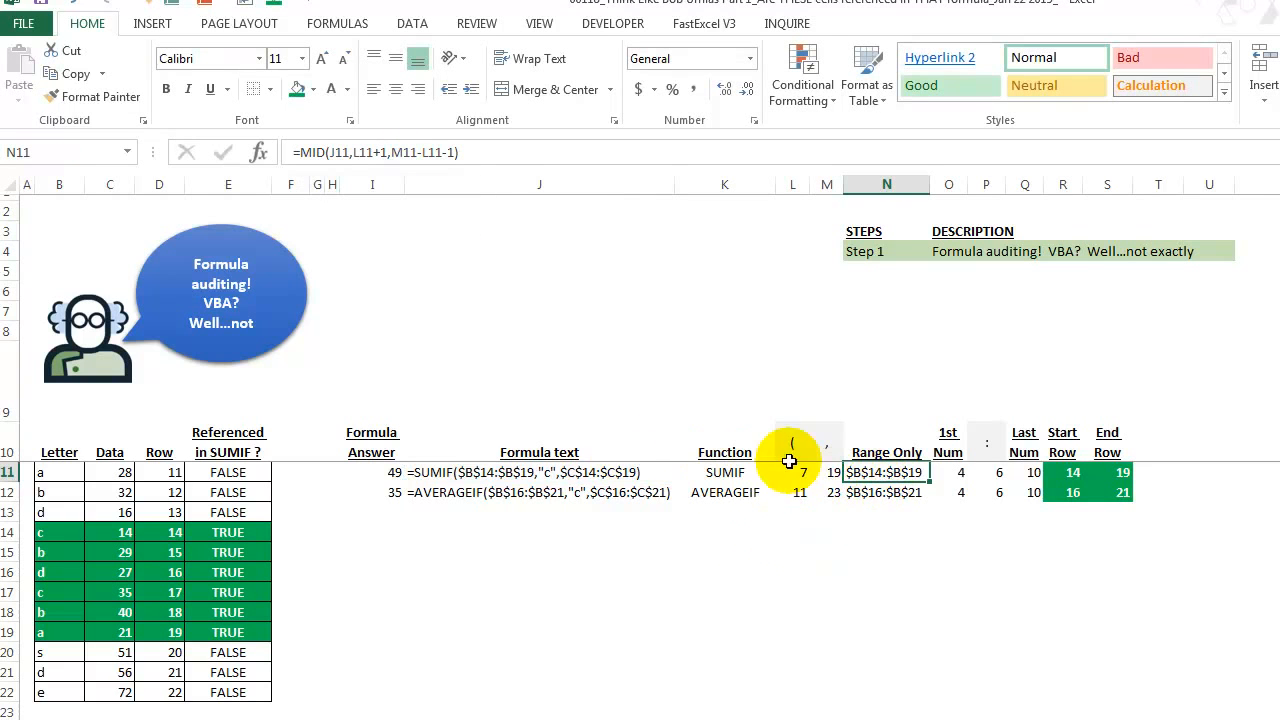
double_click(341, 152)
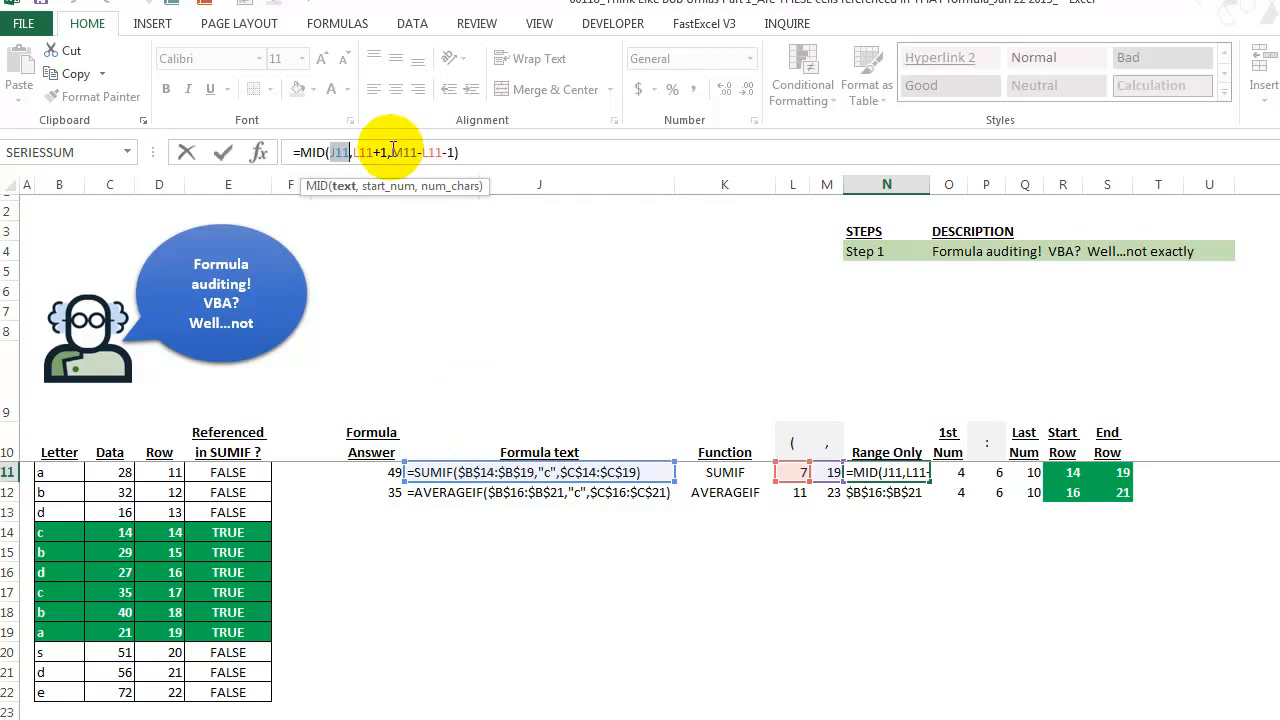
drag(353, 152, 389, 152)
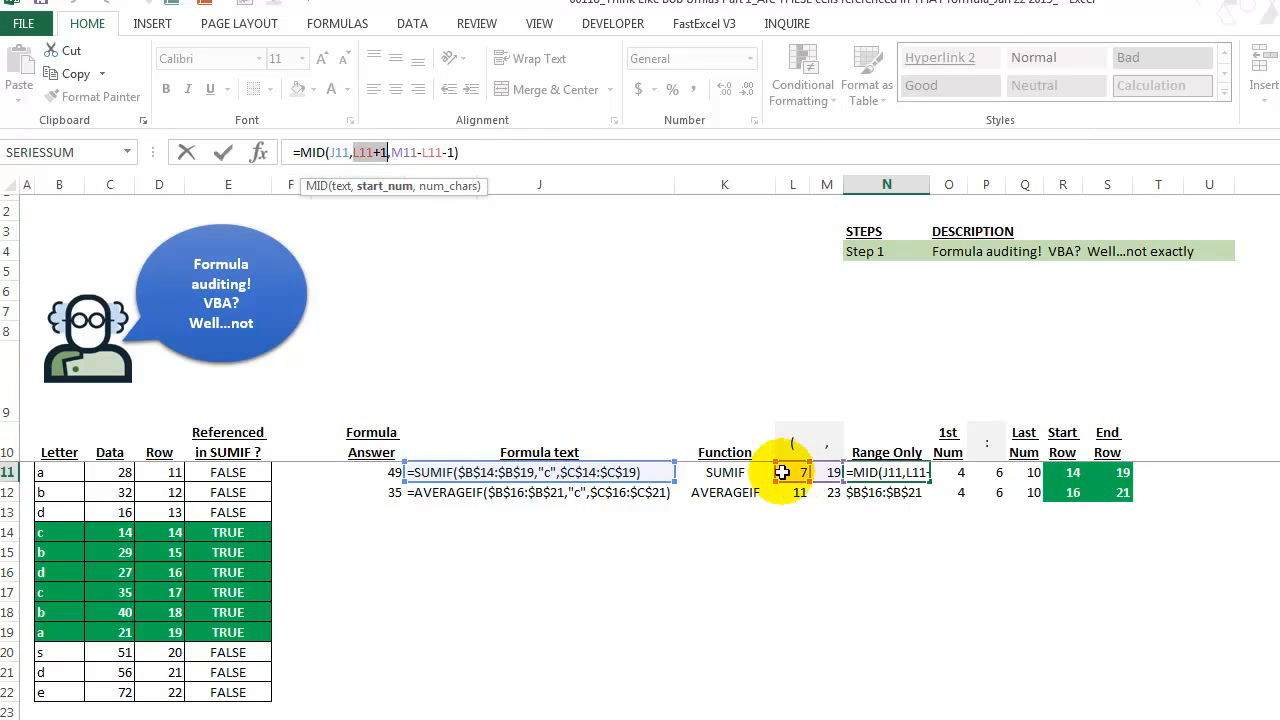
key(F9)
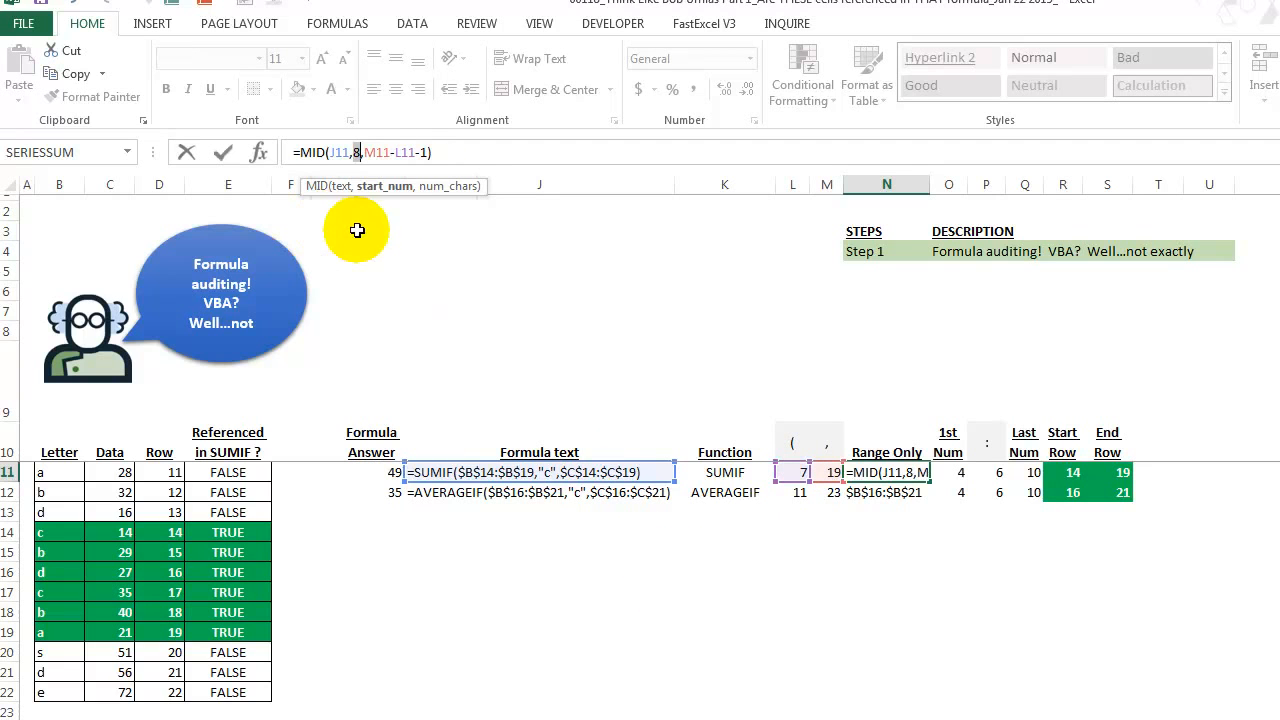
key(ctrl+z)
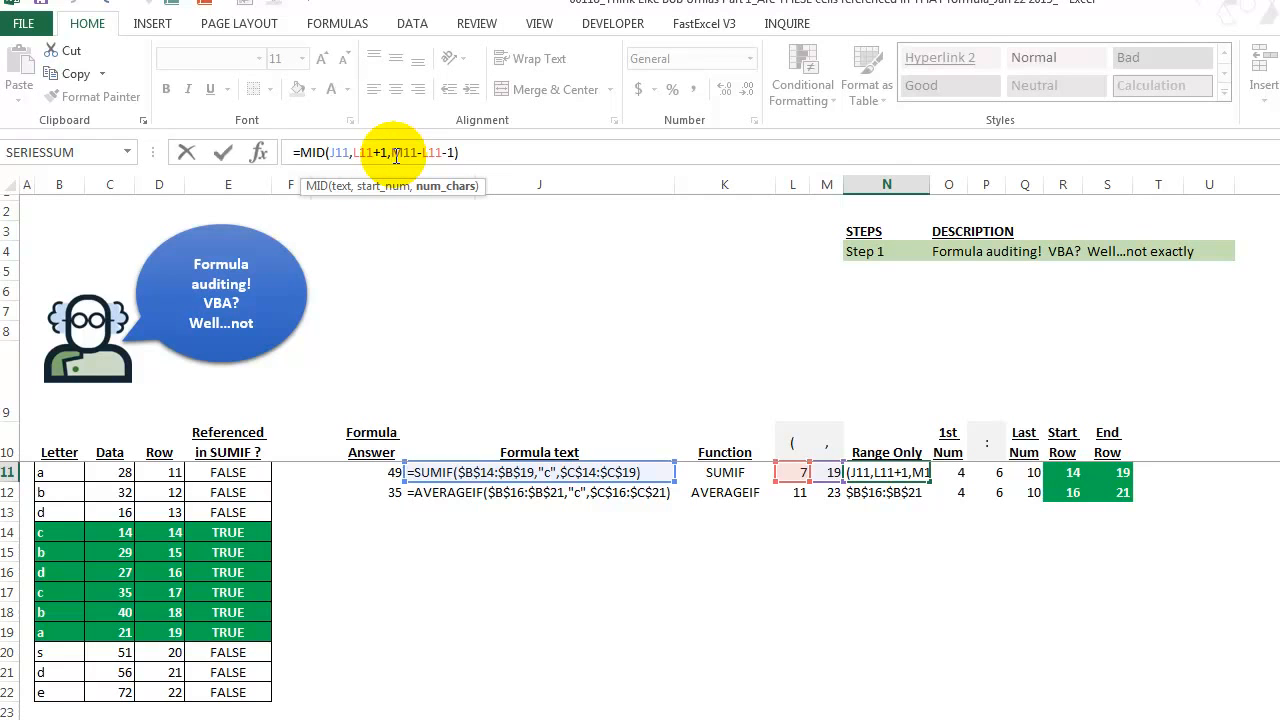
drag(397, 152, 455, 152)
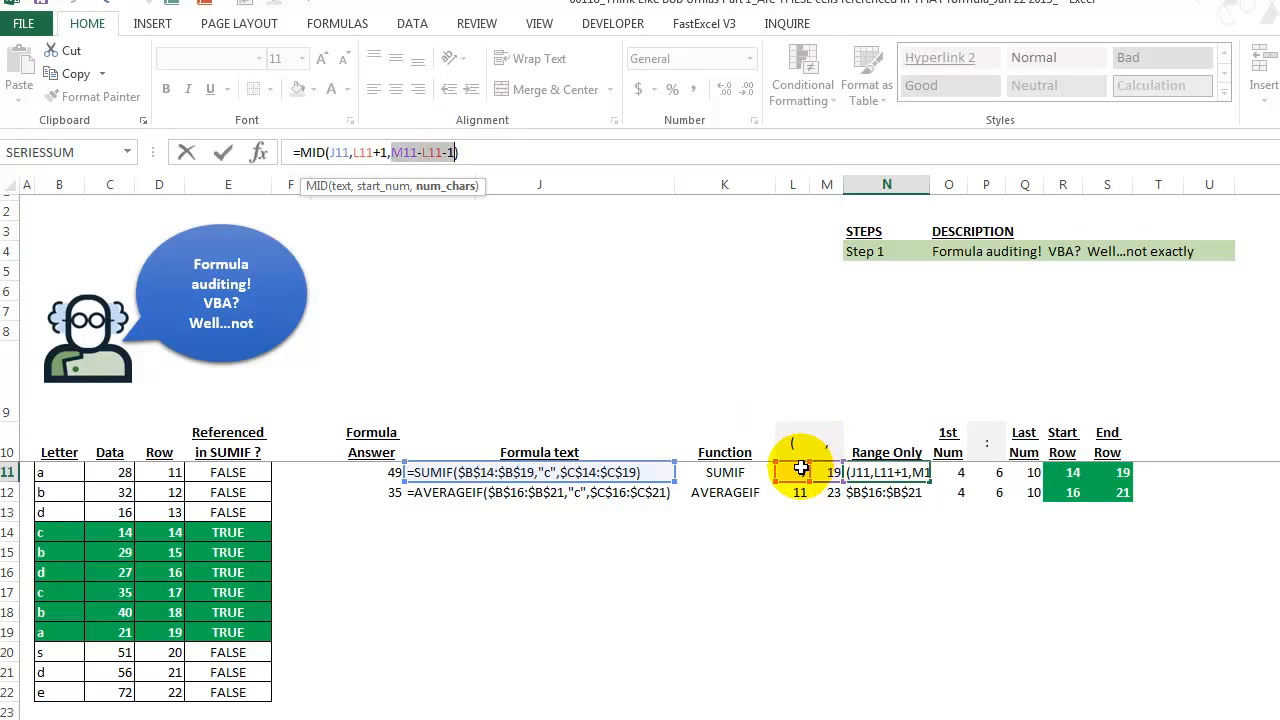
key(F9)
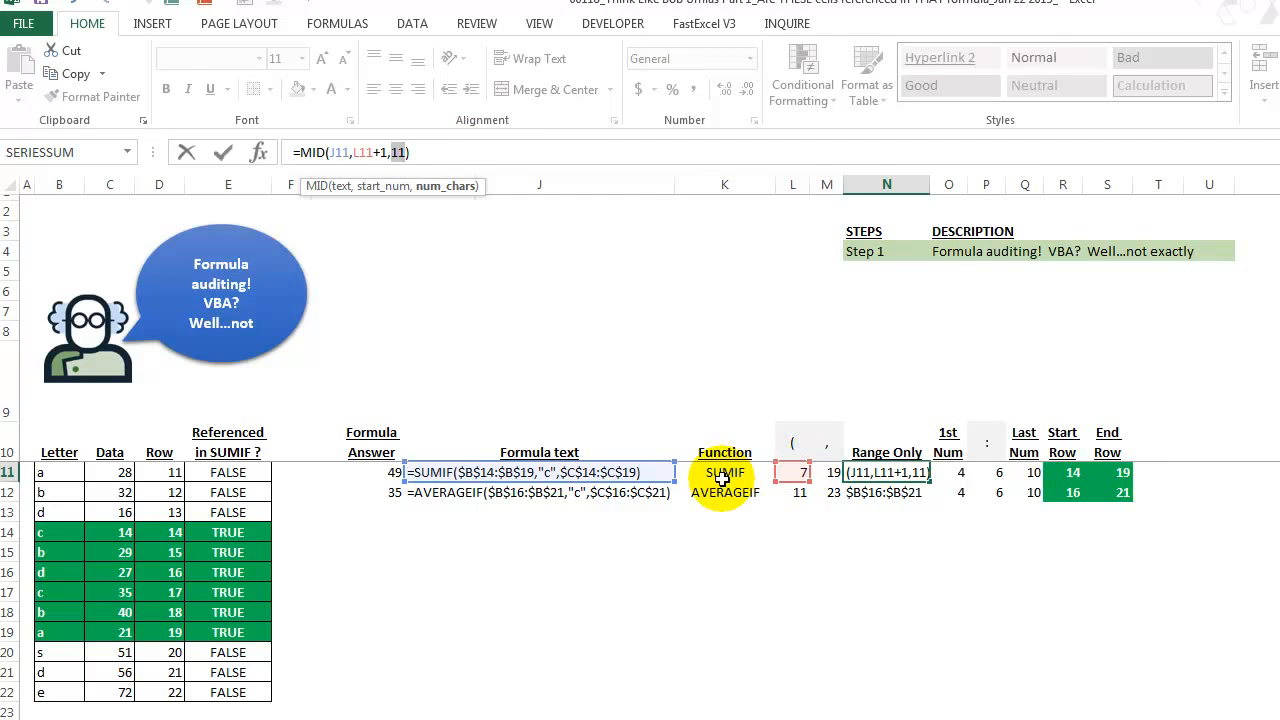
key(Escape)
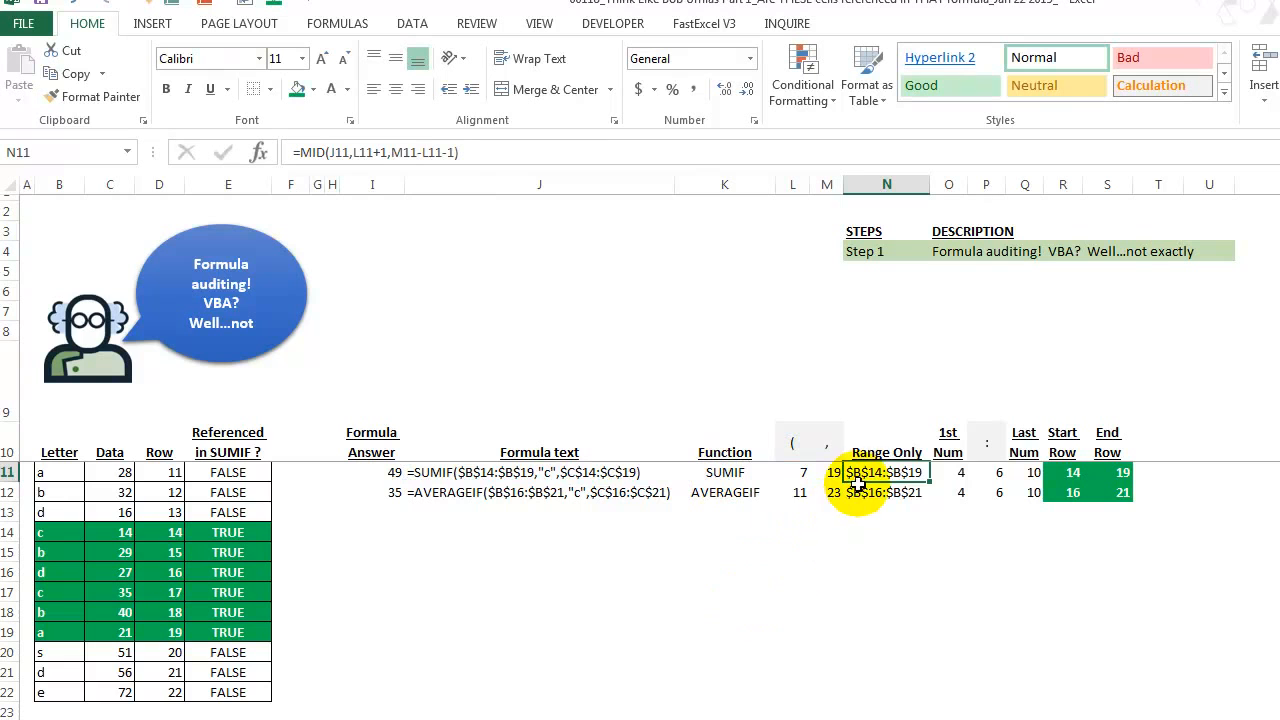
- Examine the 1st Num array formula in O11 alongside the Range Only text in N11 that it searches
click(952, 478)
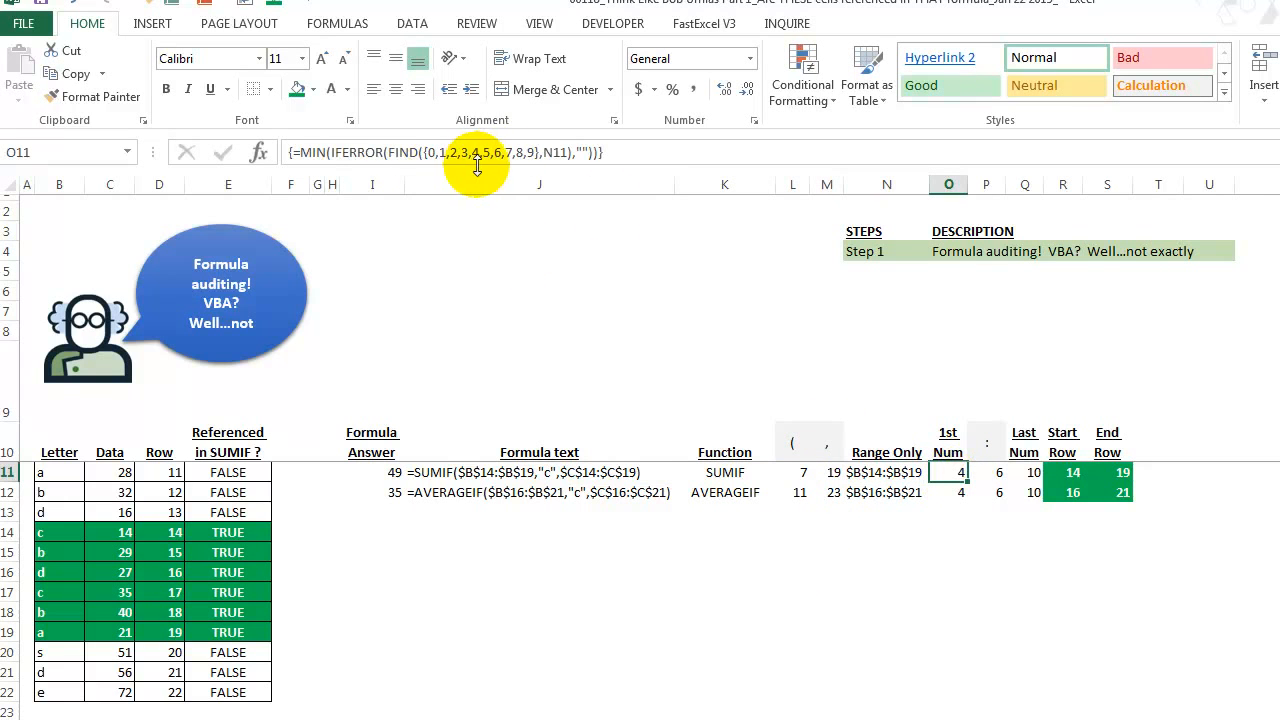
click(863, 474)
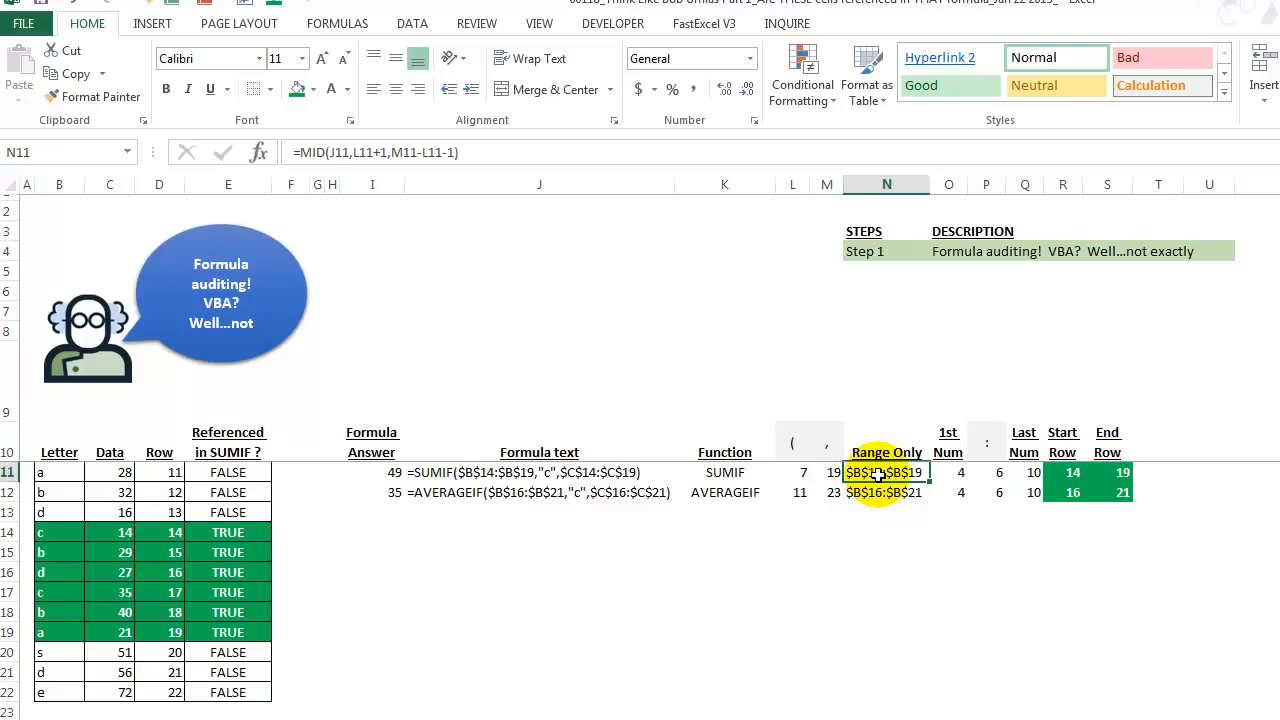
click(1279, 512)
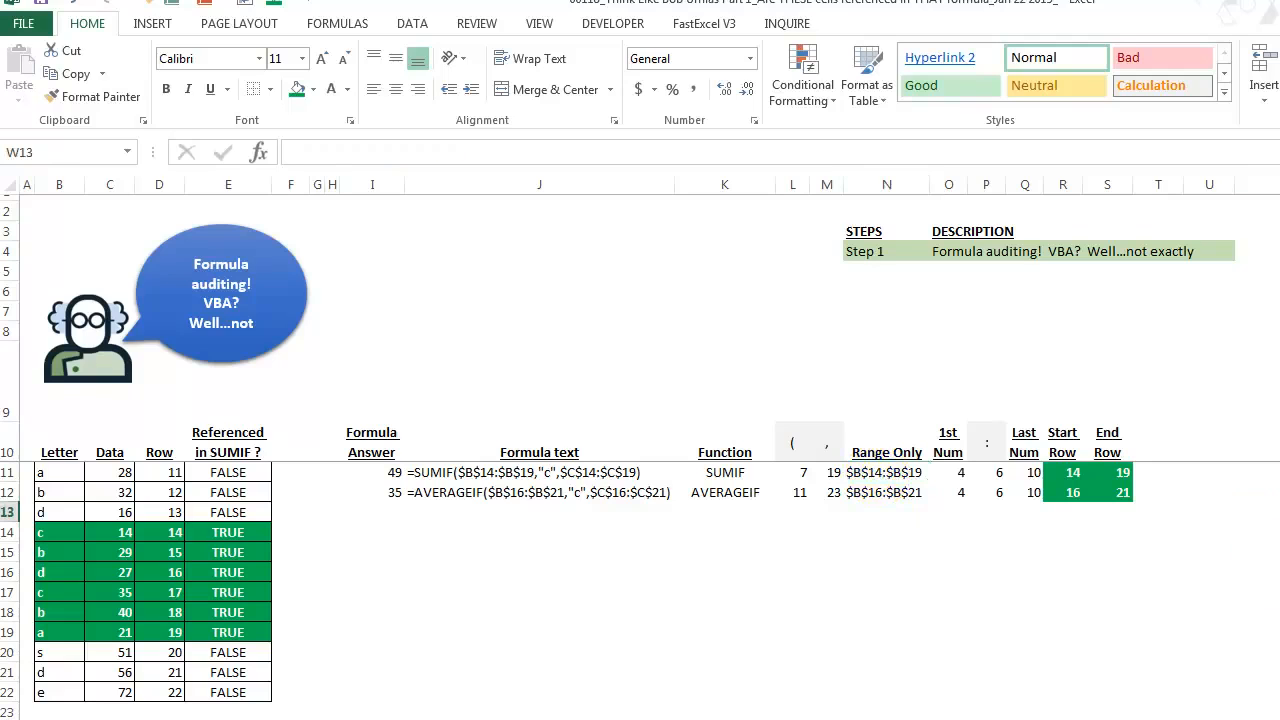
key(ctrl+Right)
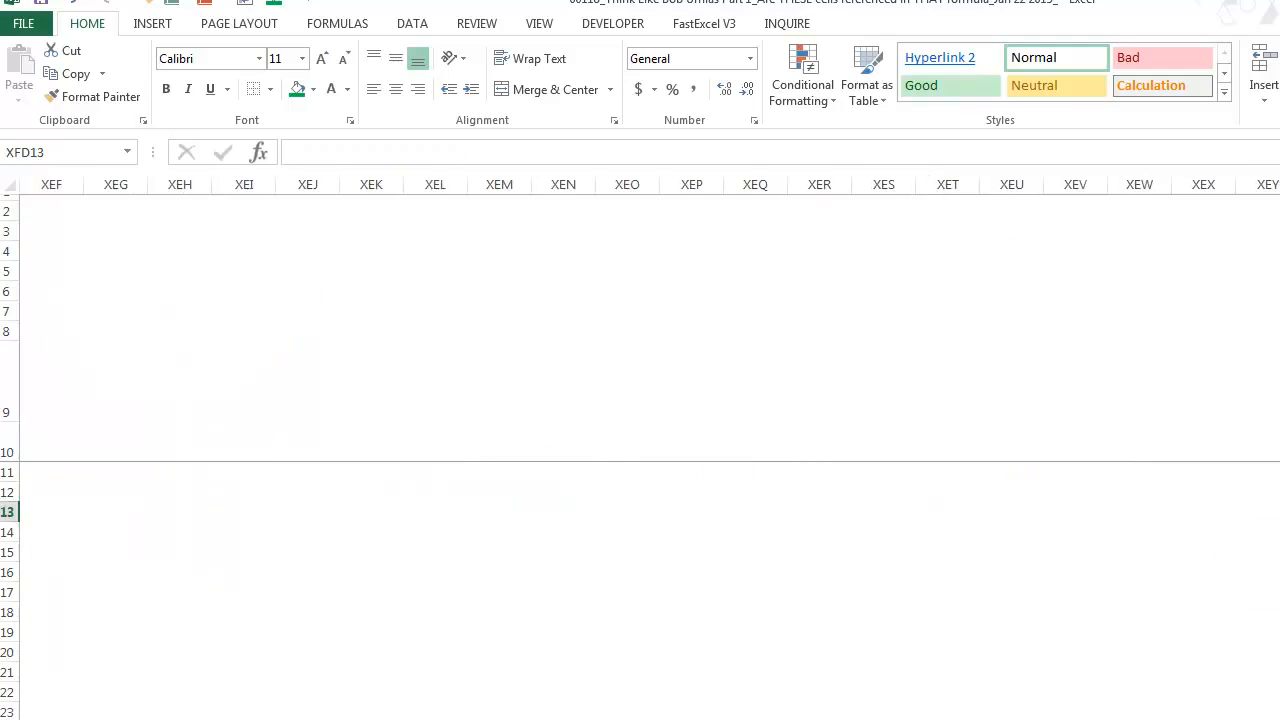
key(Home)
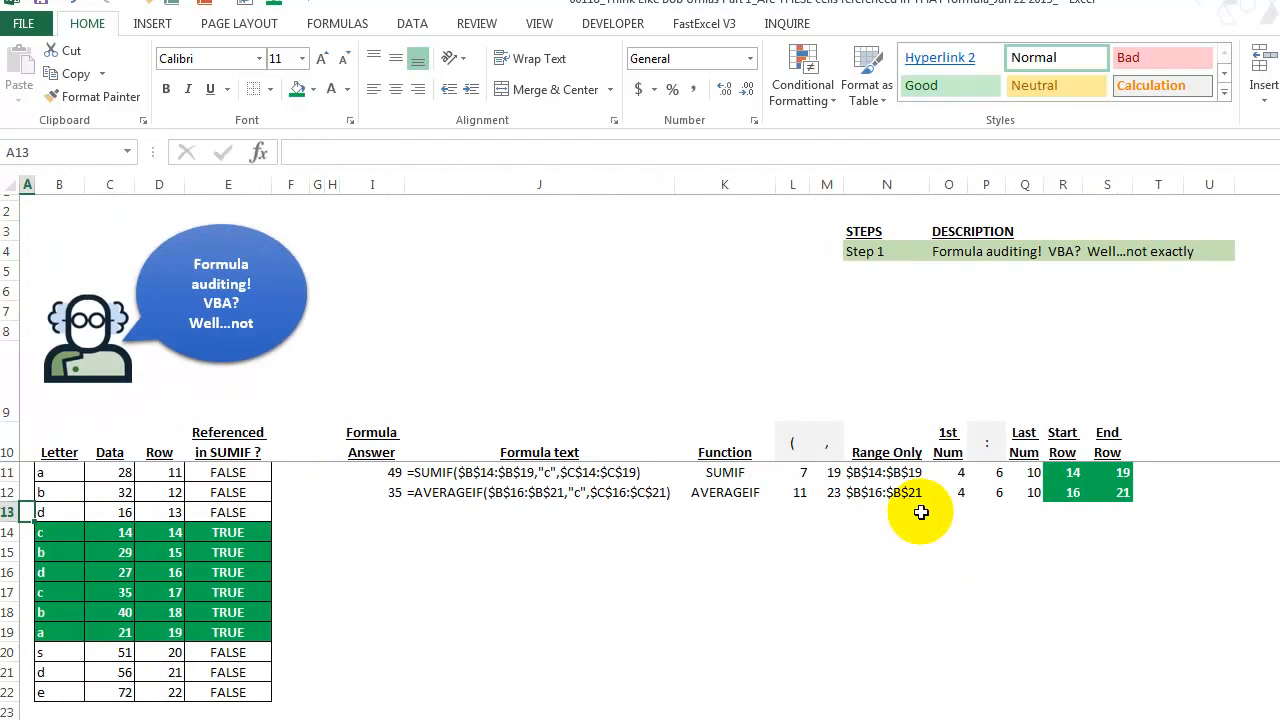
- Examine the row 11 formulas in O11 through S11 that locate the numbers and colon and extract the start and end rows
click(942, 474)
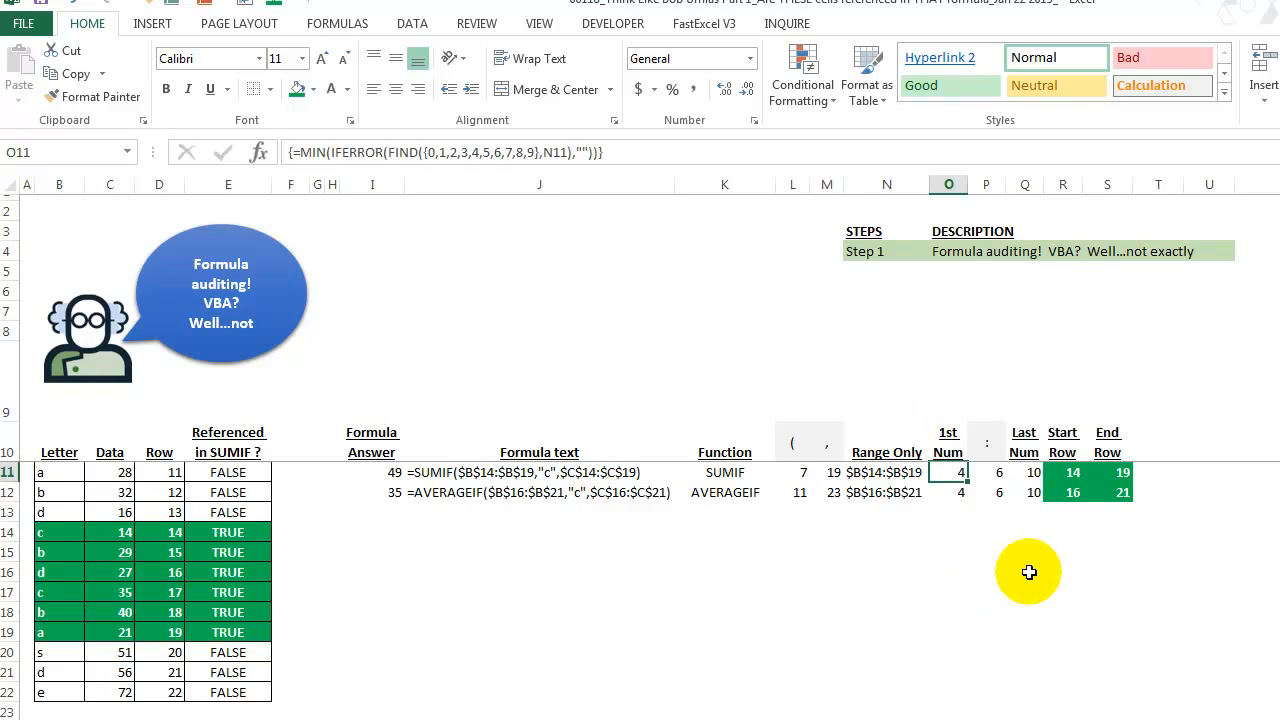
click(985, 469)
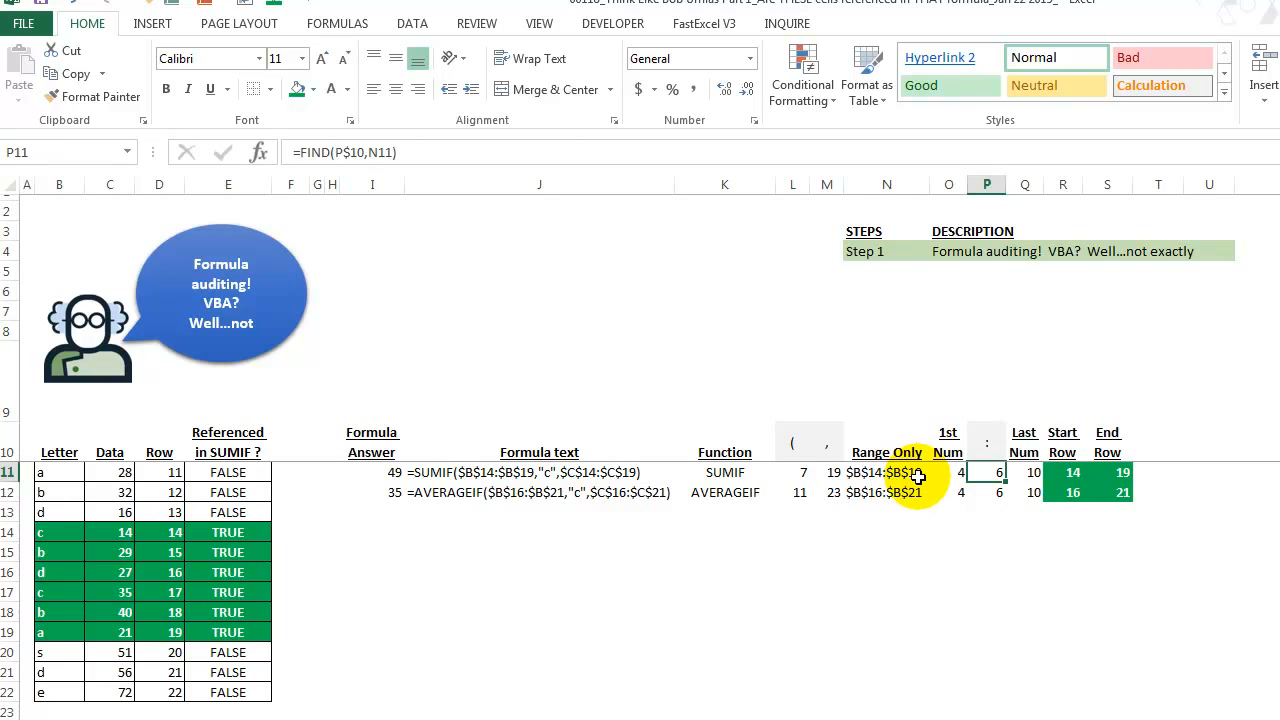
click(1063, 472)
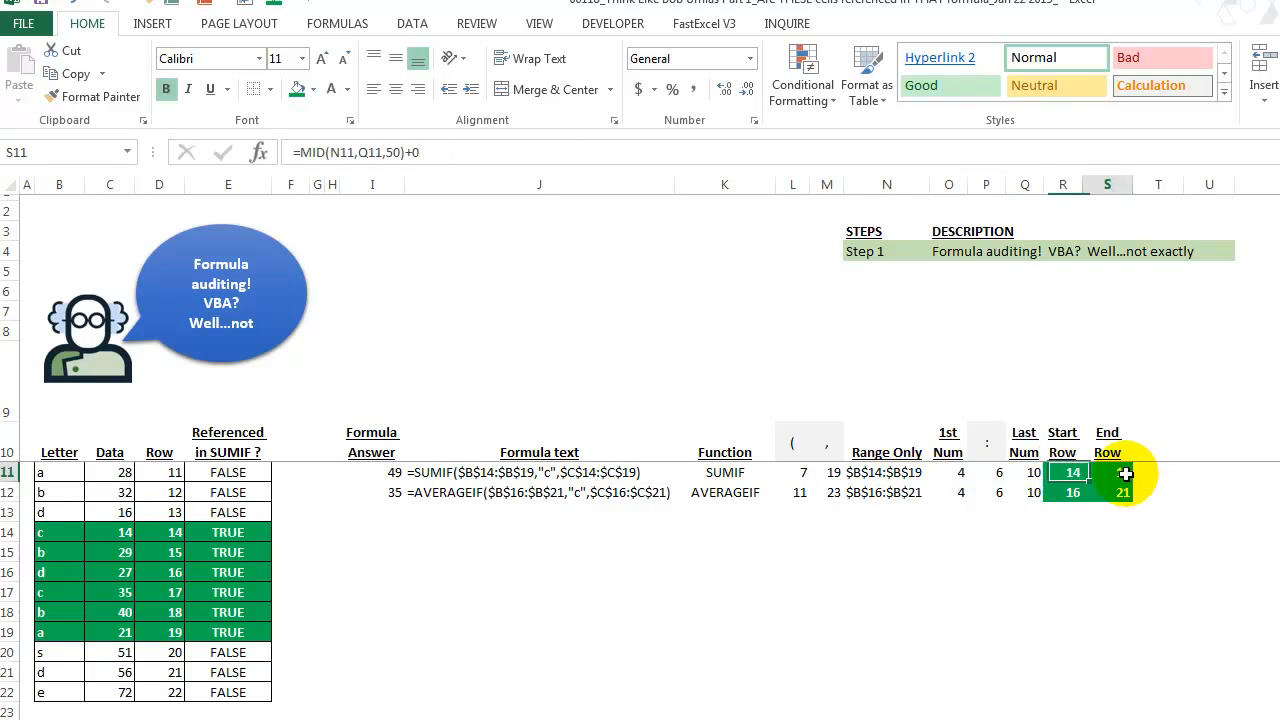
drag(1125, 474, 1118, 492)
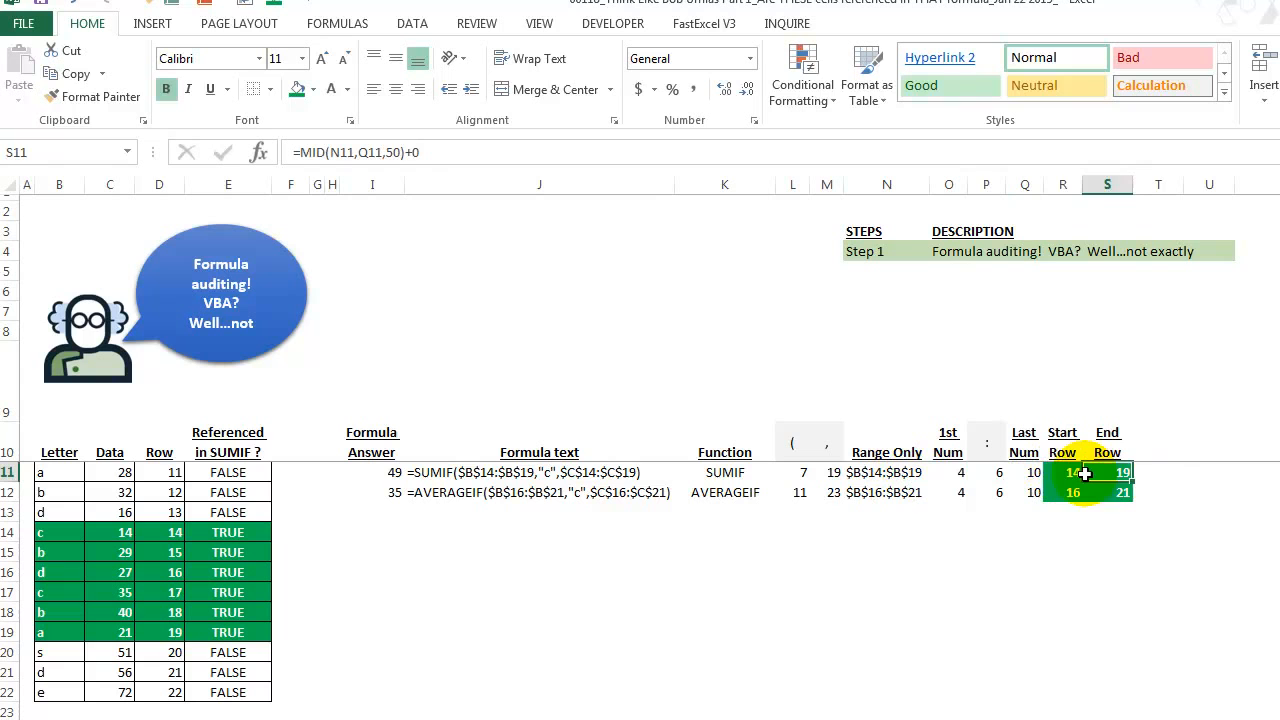
click(986, 472)
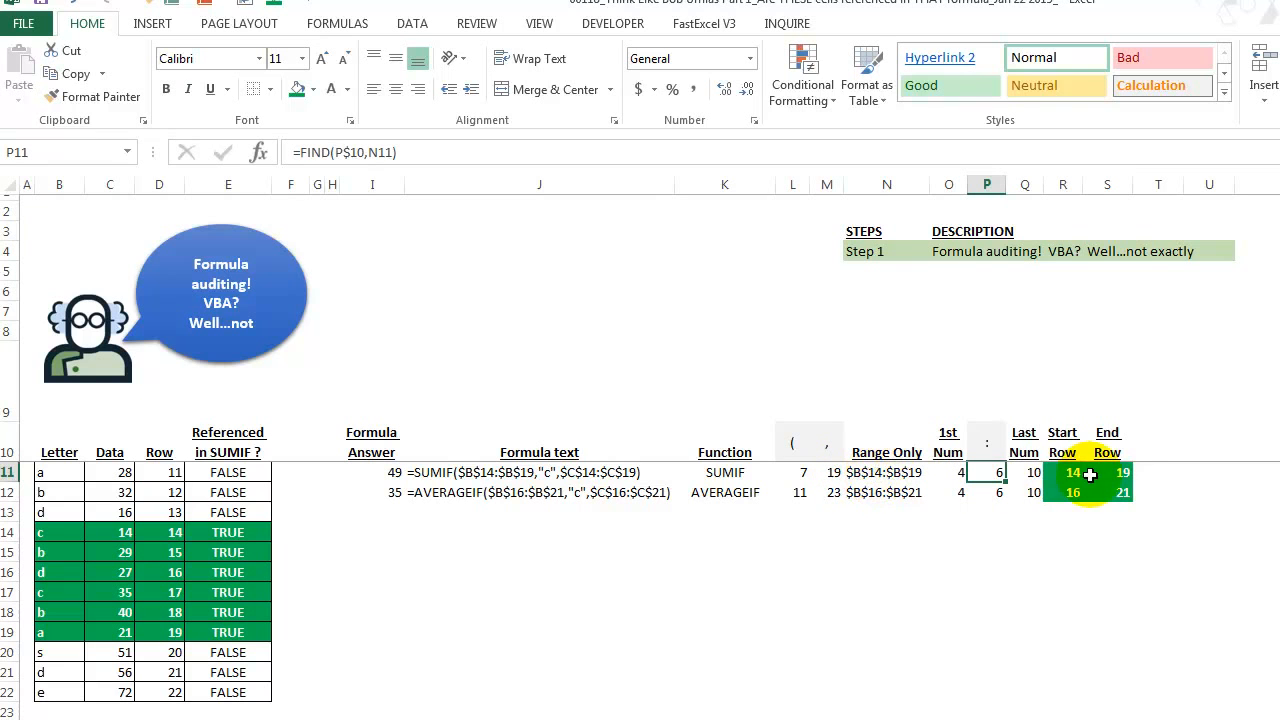
click(1031, 473)
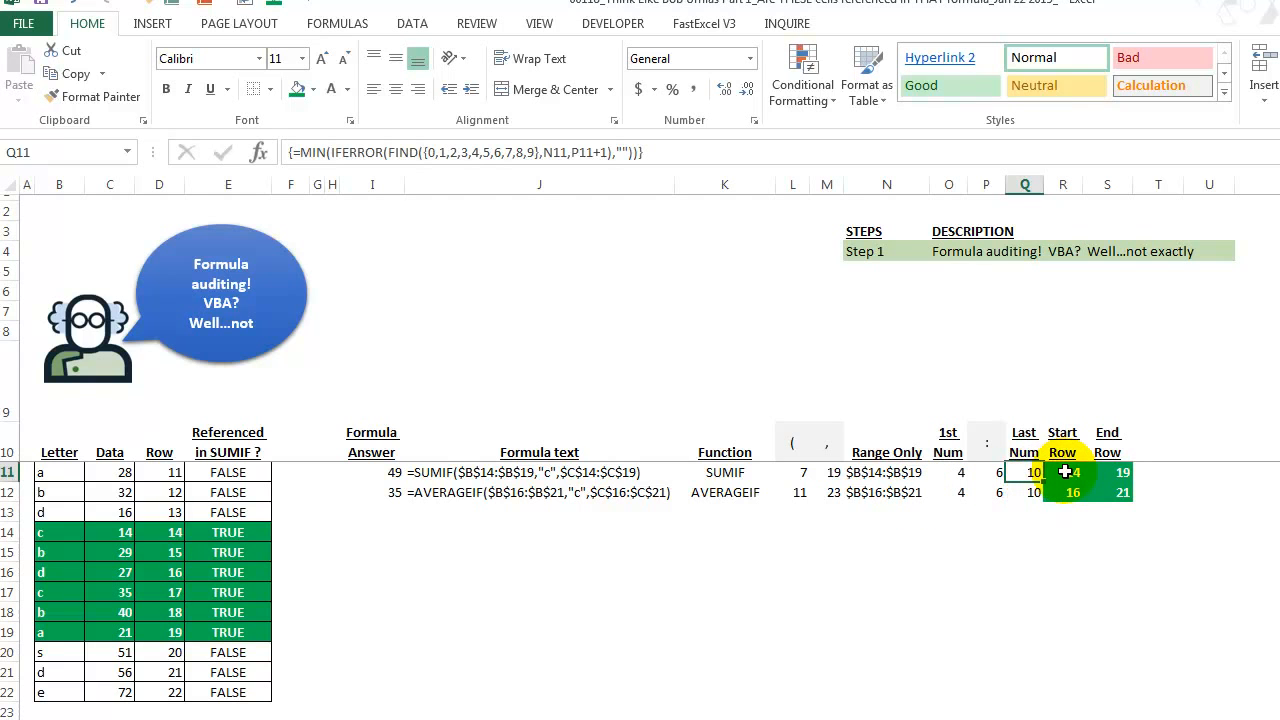
click(1065, 472)
click(1119, 474)
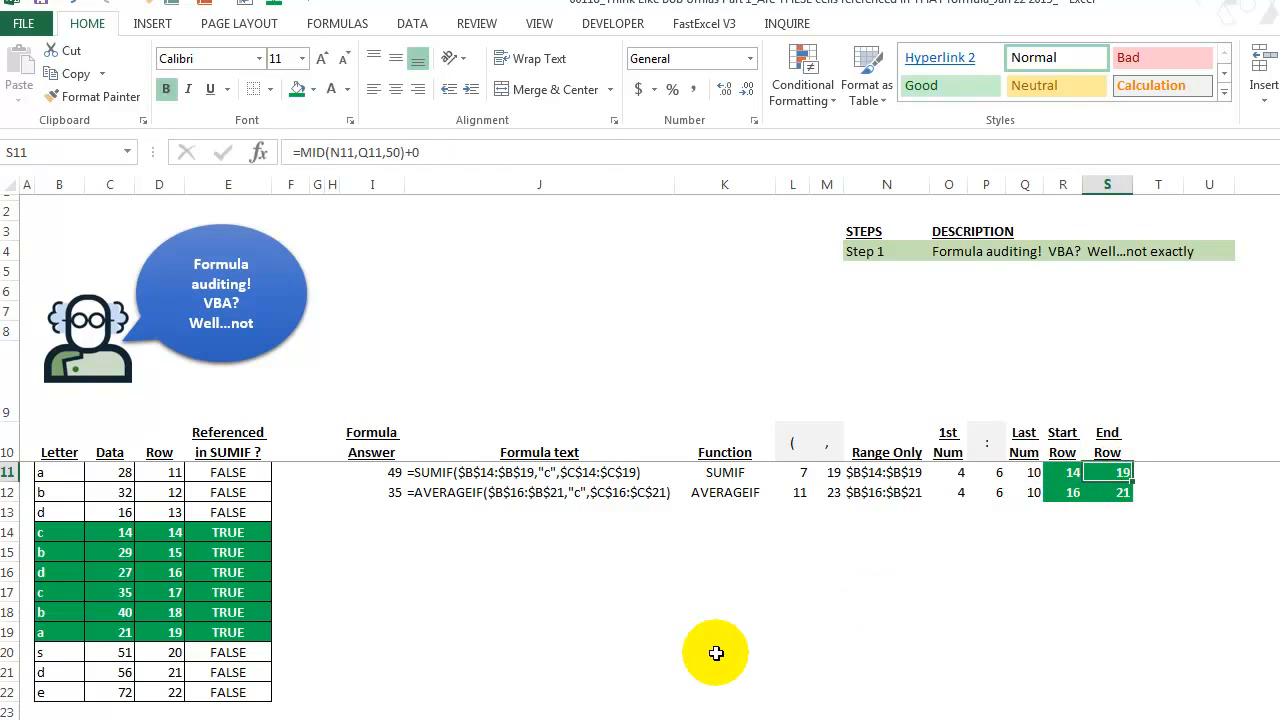
click(716, 653)
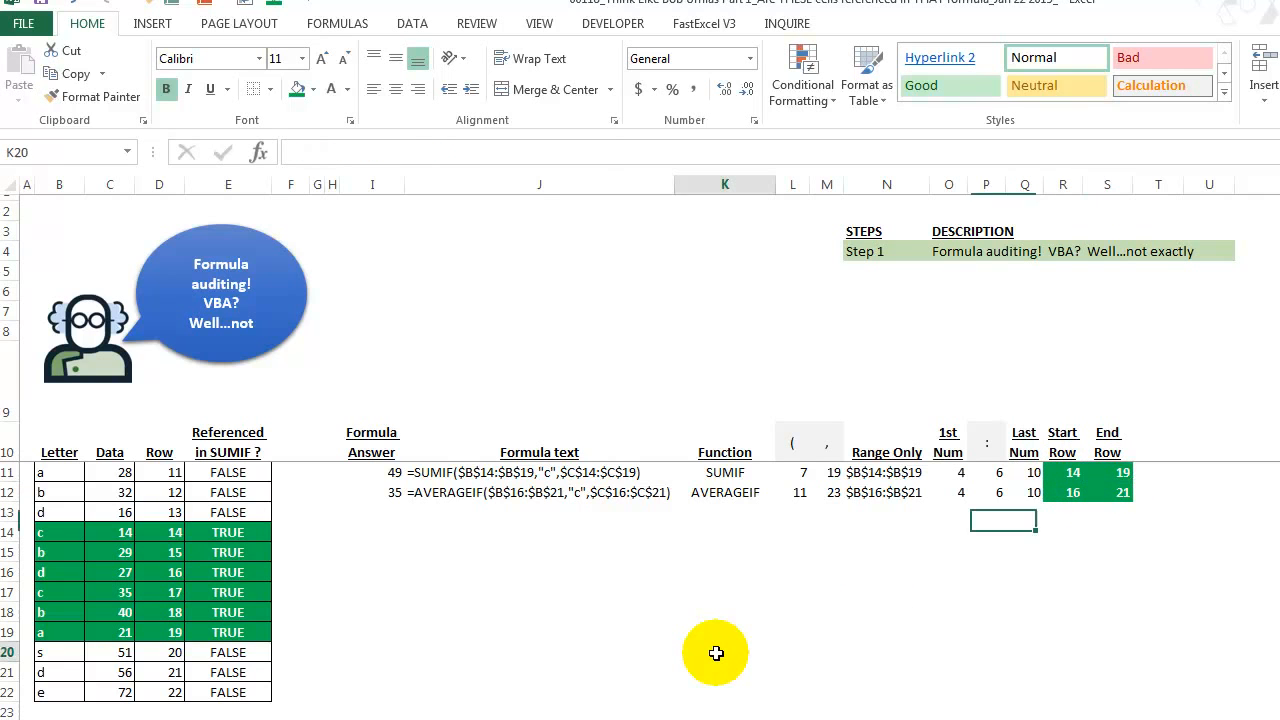
- Examine the ROW formula in D11 and the cells referenced by the AND formula in E11 that tests the start and end rows
click(170, 472)
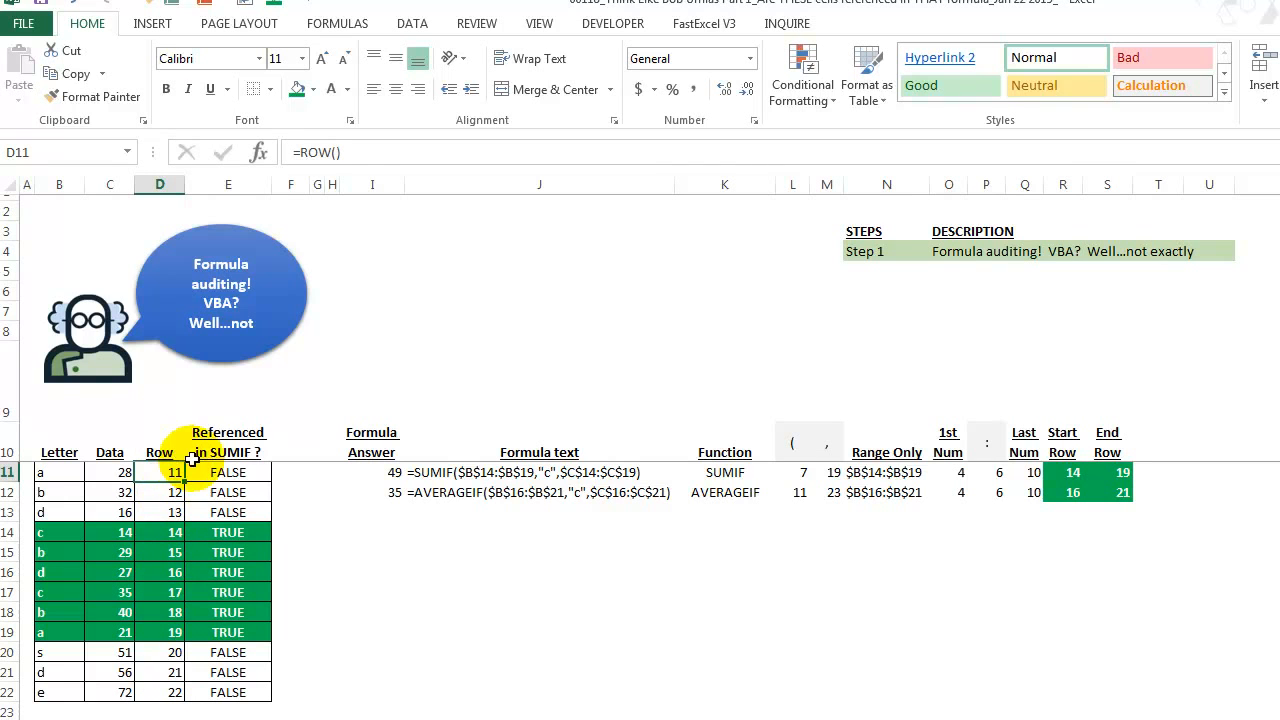
click(222, 472)
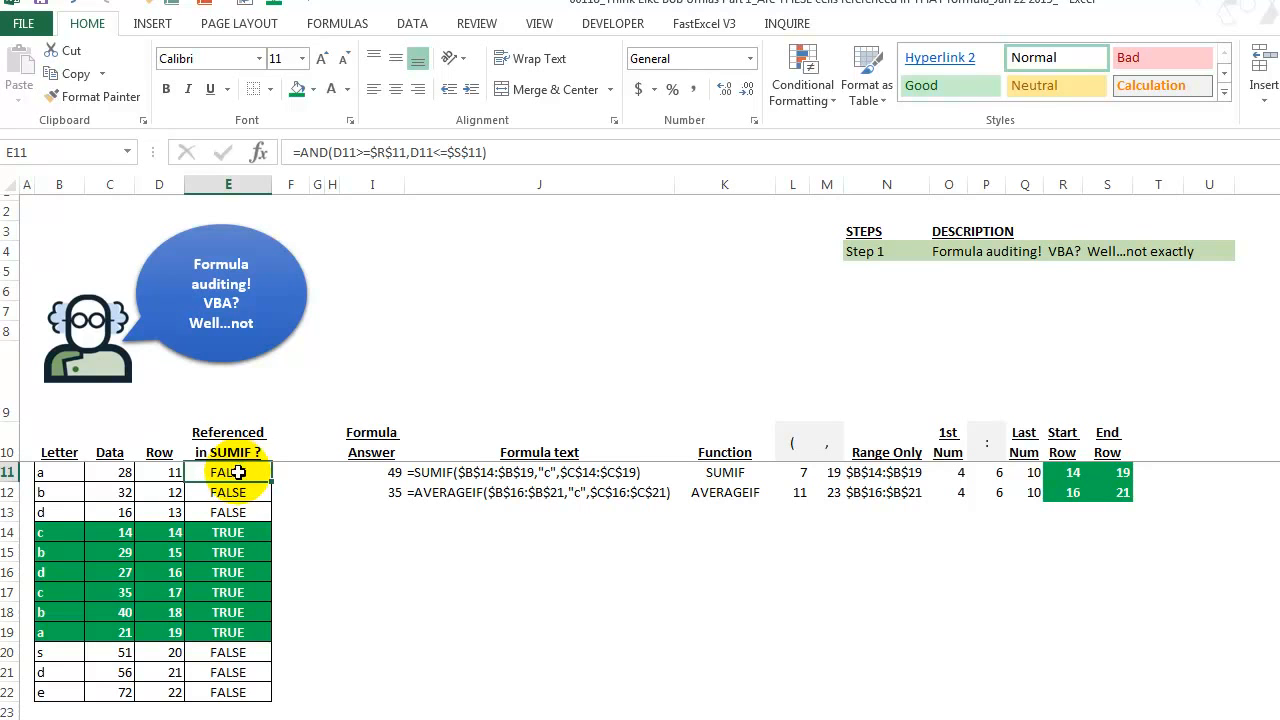
click(375, 152)
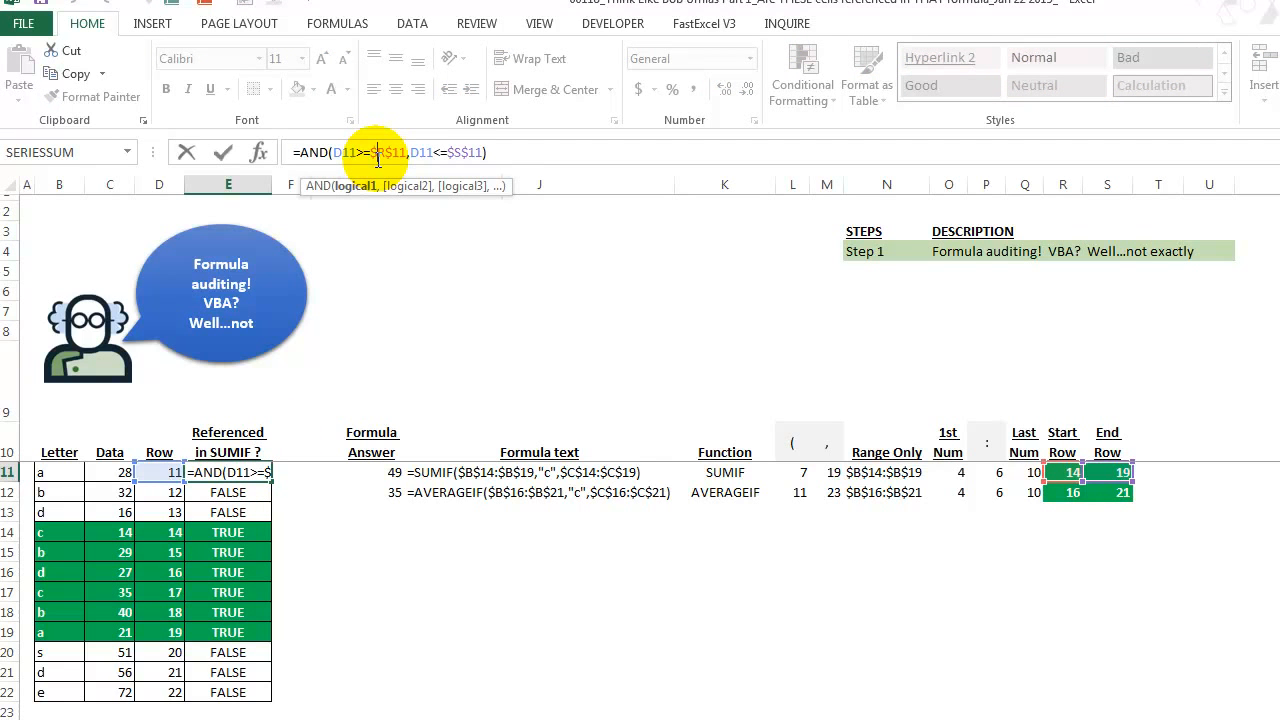
key(Escape)
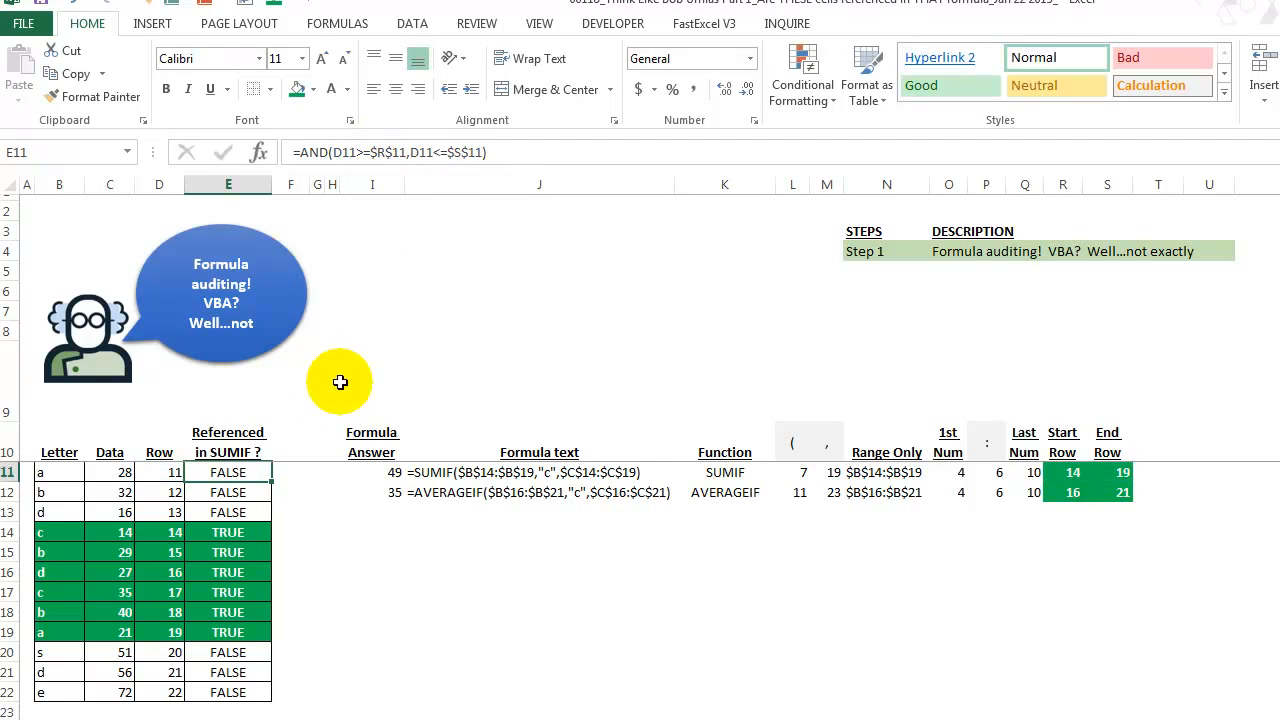
- Examine the ROW formula in D11, the start and end rows in R11:S11, and the FORMULATEXT formula in J11
click(172, 472)
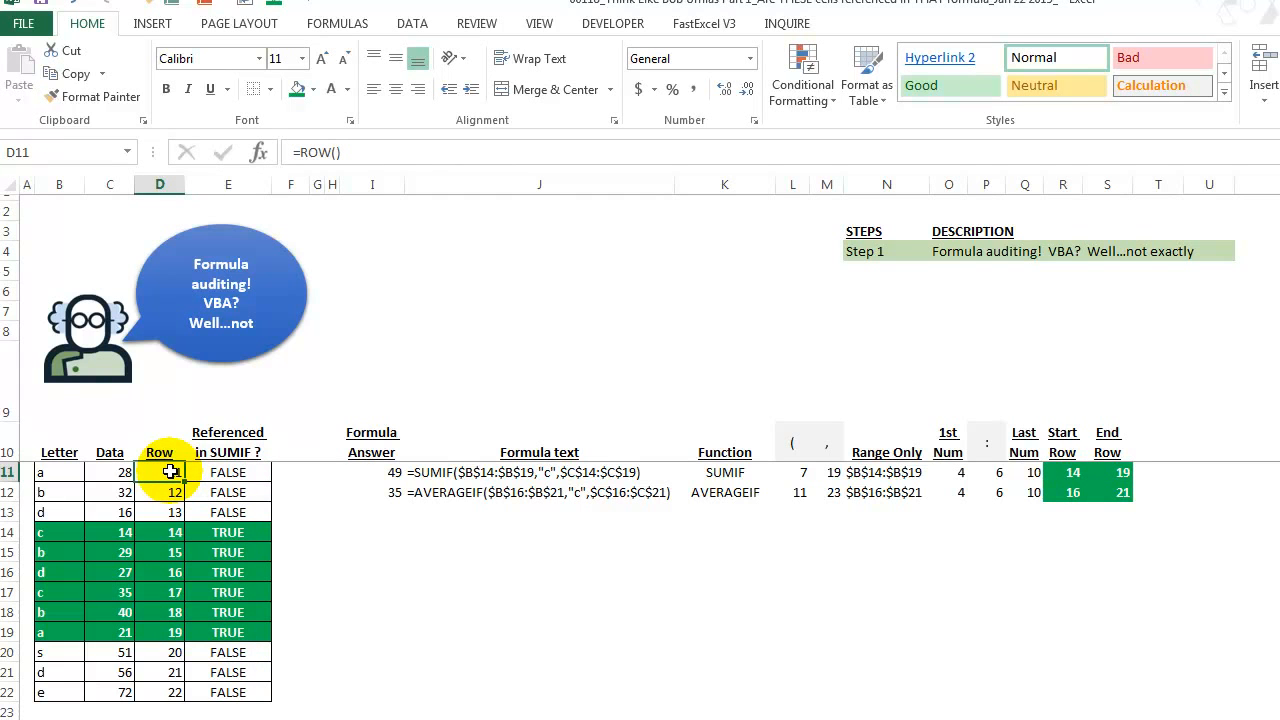
click(1064, 471)
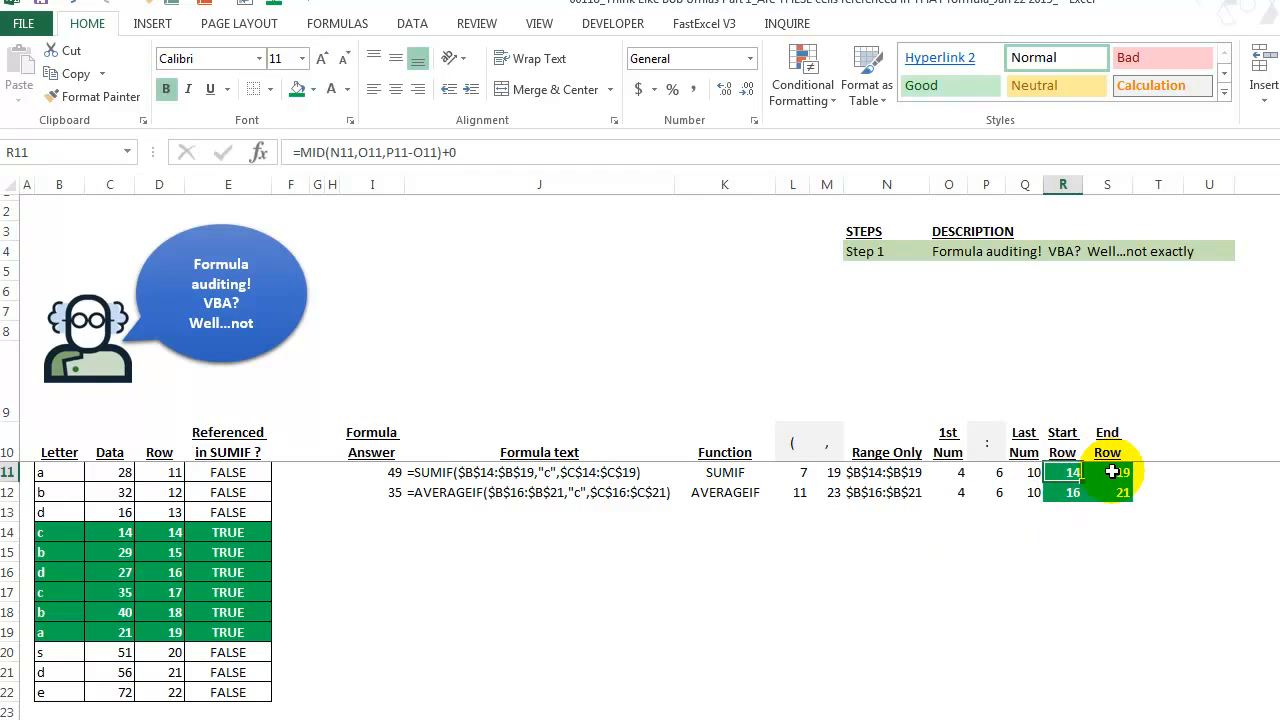
drag(1074, 471, 1111, 471)
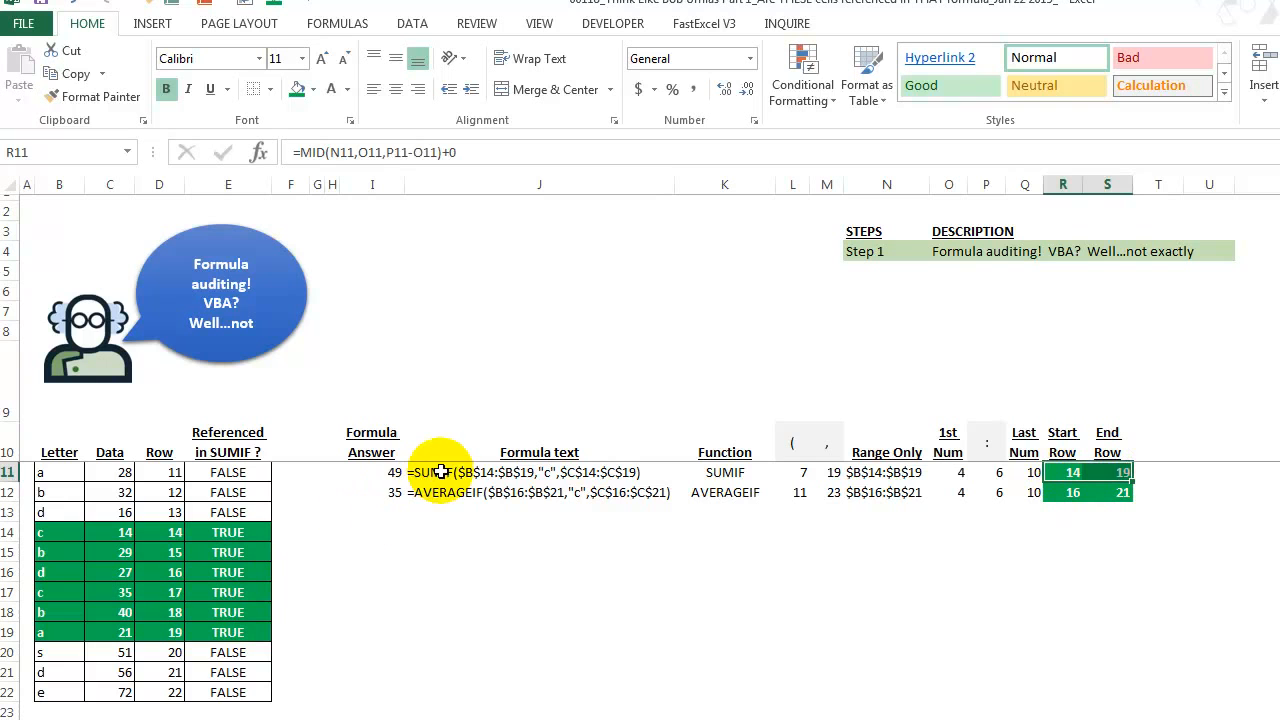
click(441, 471)
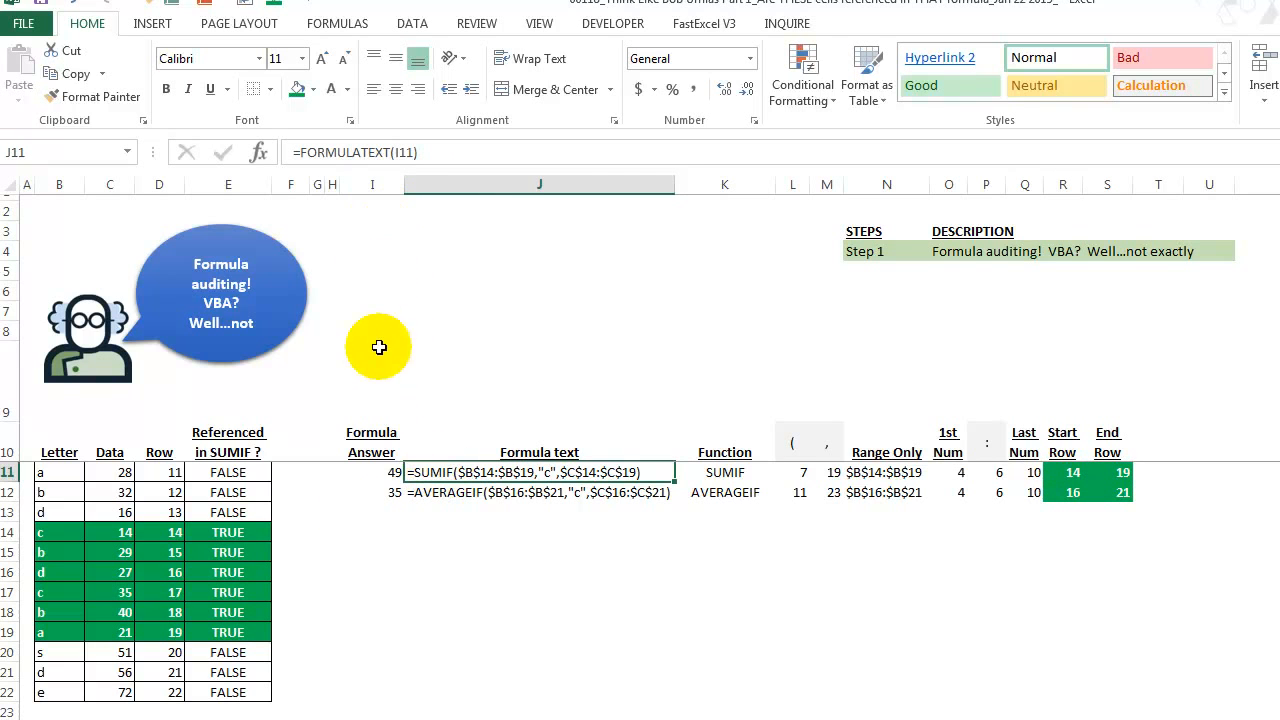
- Change the criteria range of the SUMIF formula in I11 to $B$17:$B$21
click(379, 470)
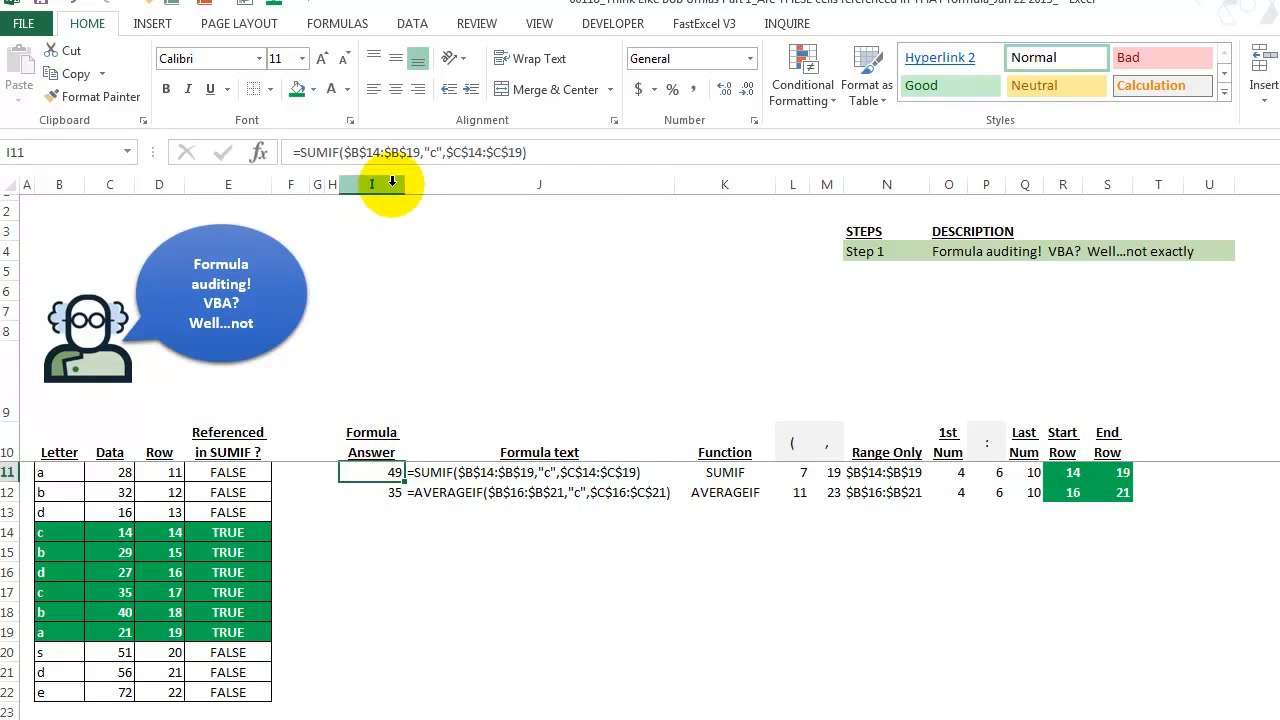
click(374, 154)
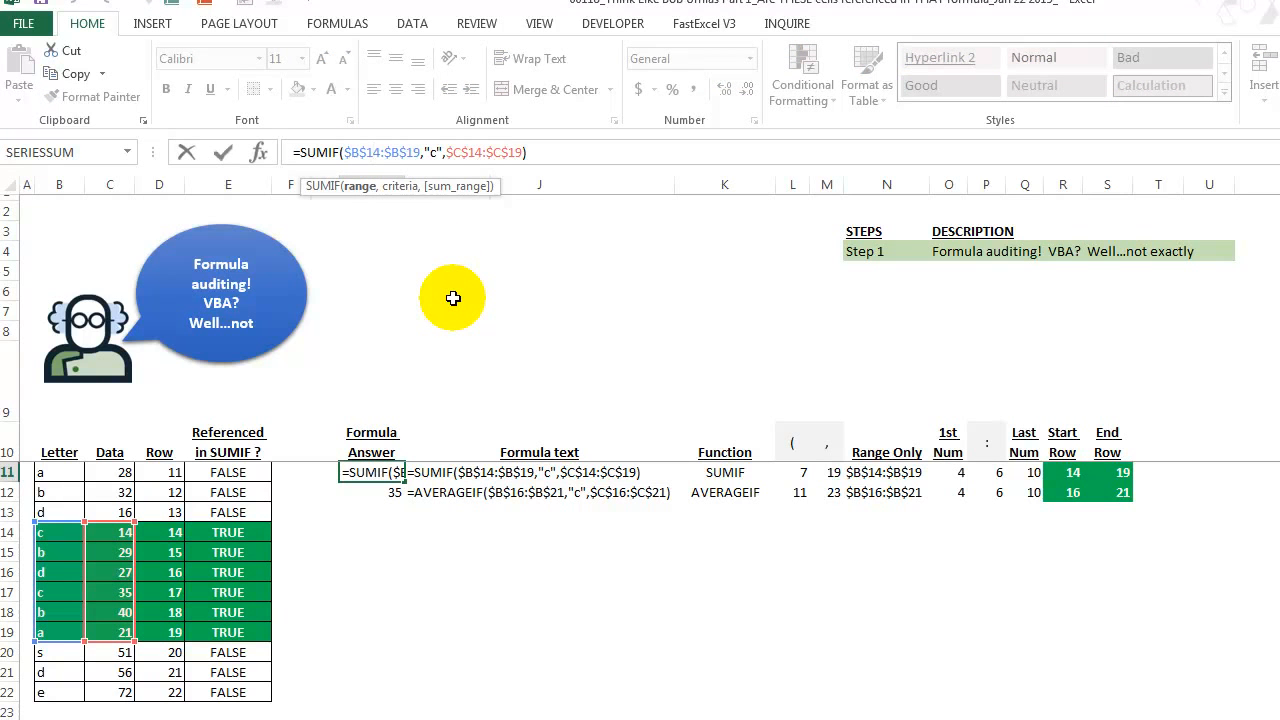
key(Delete)
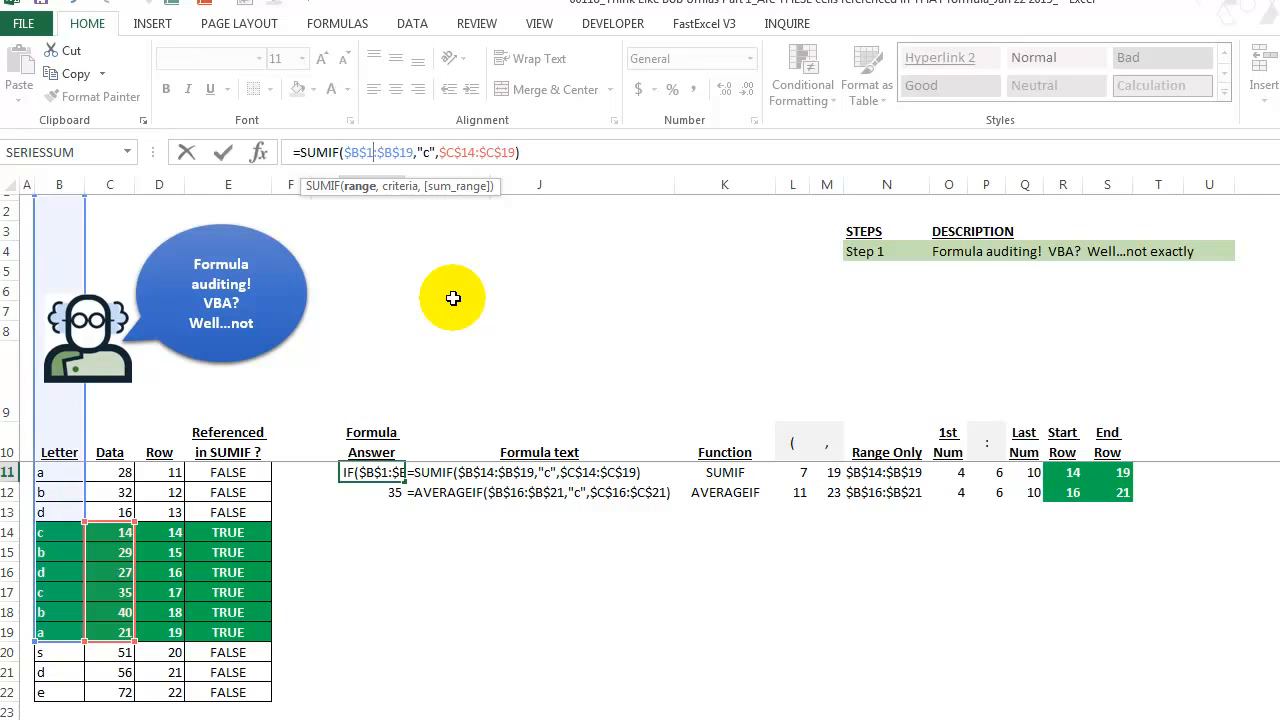
text(7)
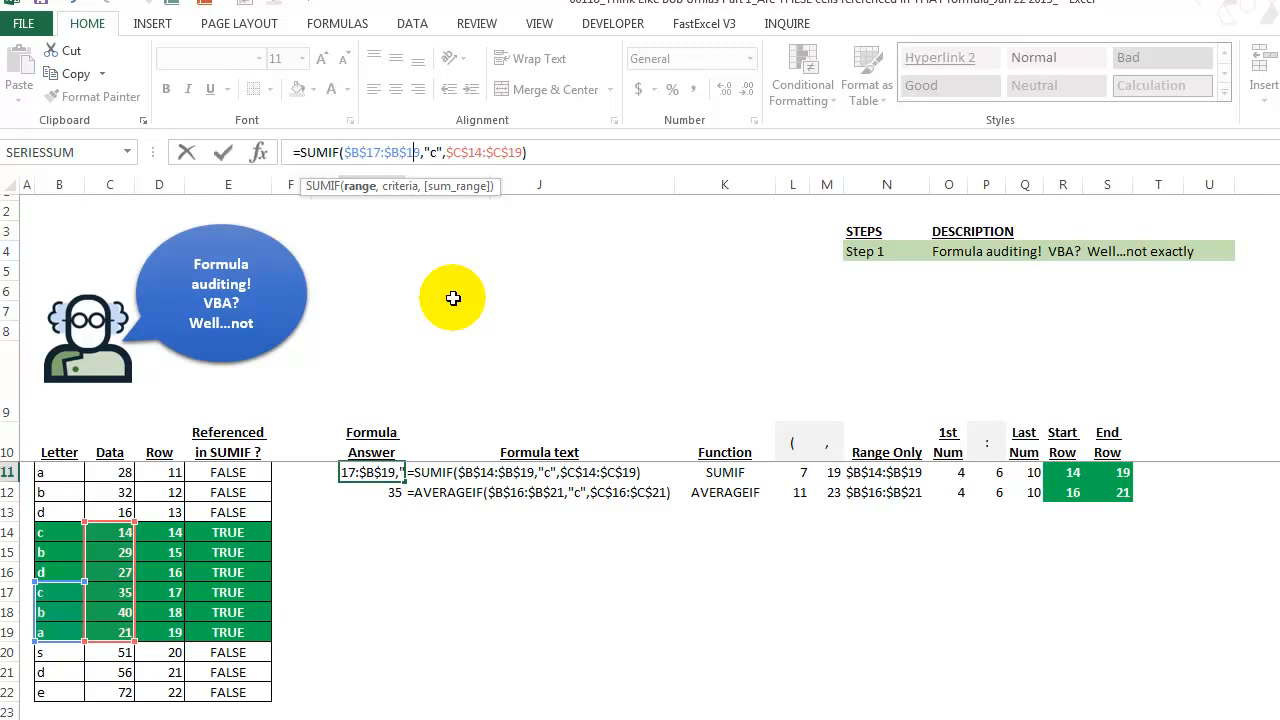
key(Delete)
key(Delete)
text(21)
- Change the sum range of the SUMIF formula in I11 to $C$17:$C$21 and enter the formula
key(Right)
key(Right)
key(Right)
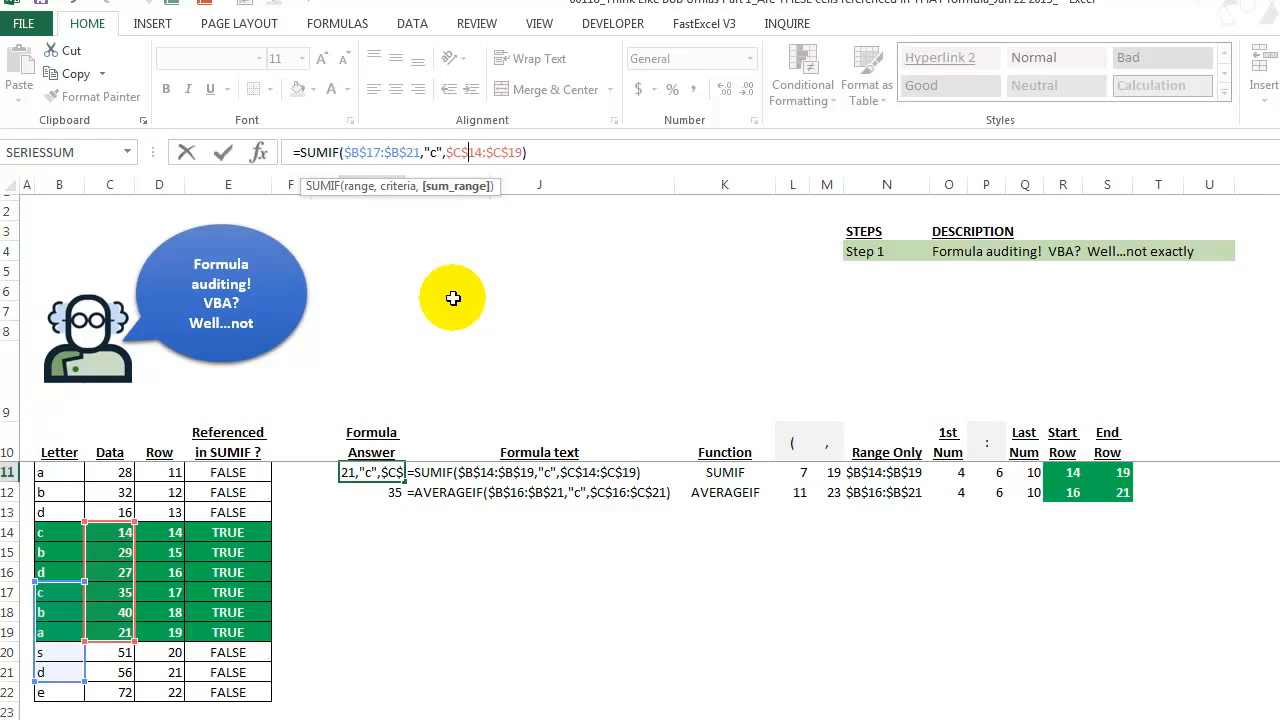
key(Delete)
key(Delete)
key(Delete)
text(17)
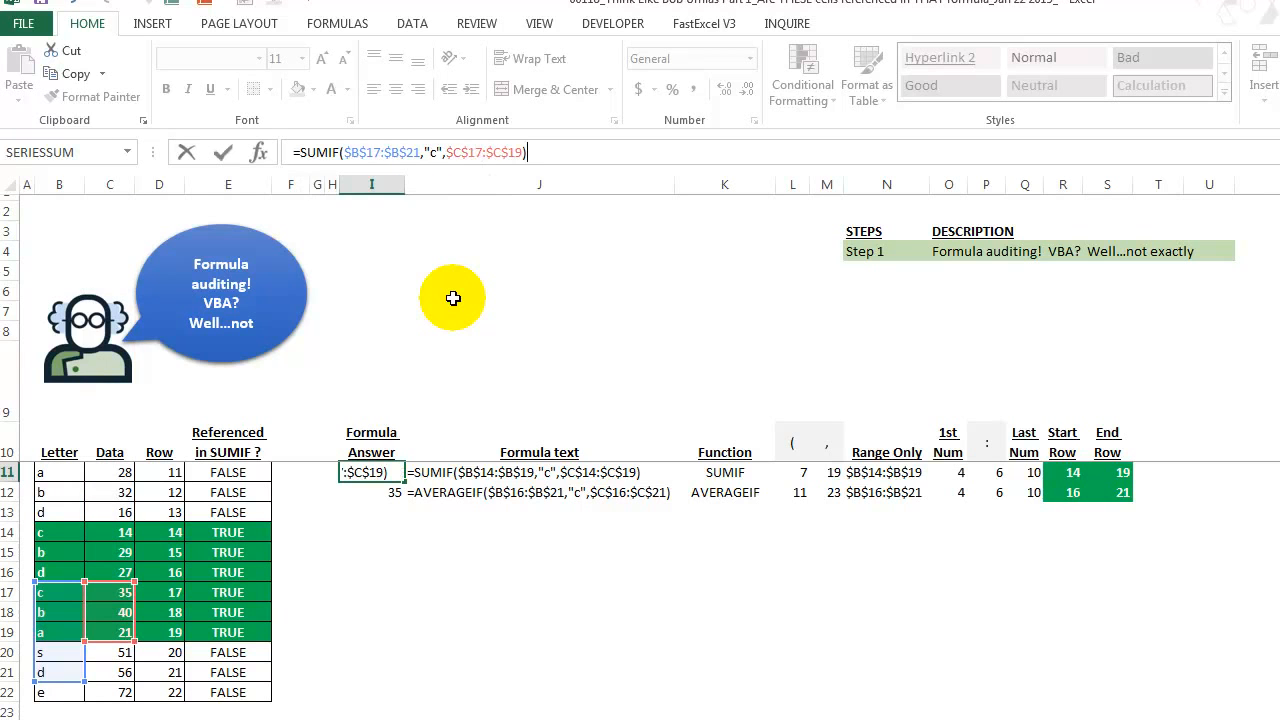
key(Delete)
key(BackSpace)
text(21)
key(Return)
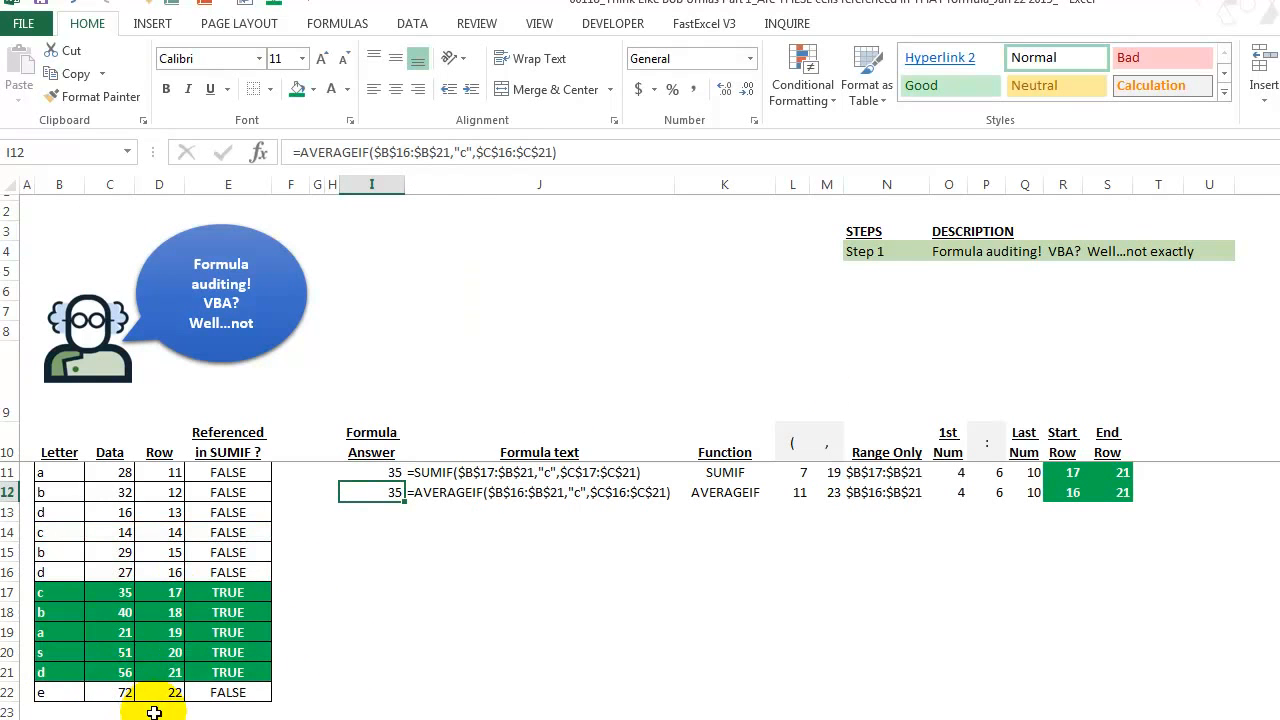
- Examine the edited SUMIF in I11 against table rows 17 to 21, and the AVERAGEIF formula breakdown across row 12
click(380, 472)
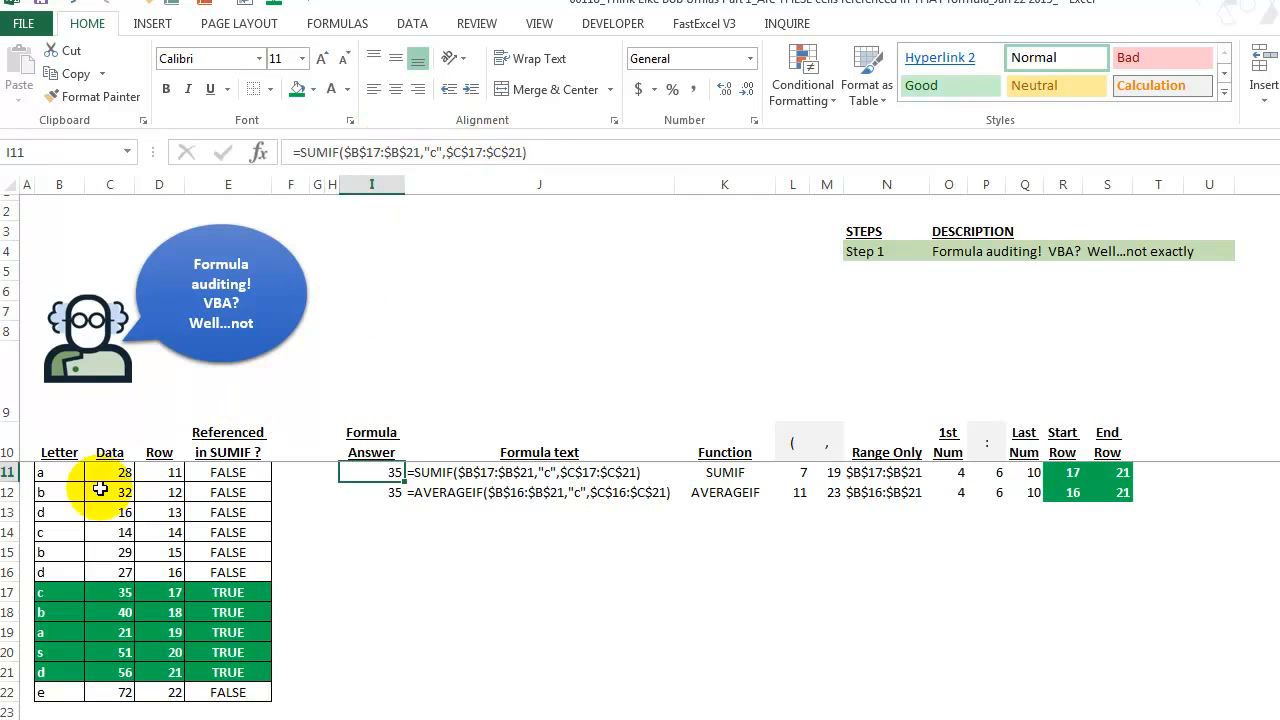
drag(10, 592, 8, 673)
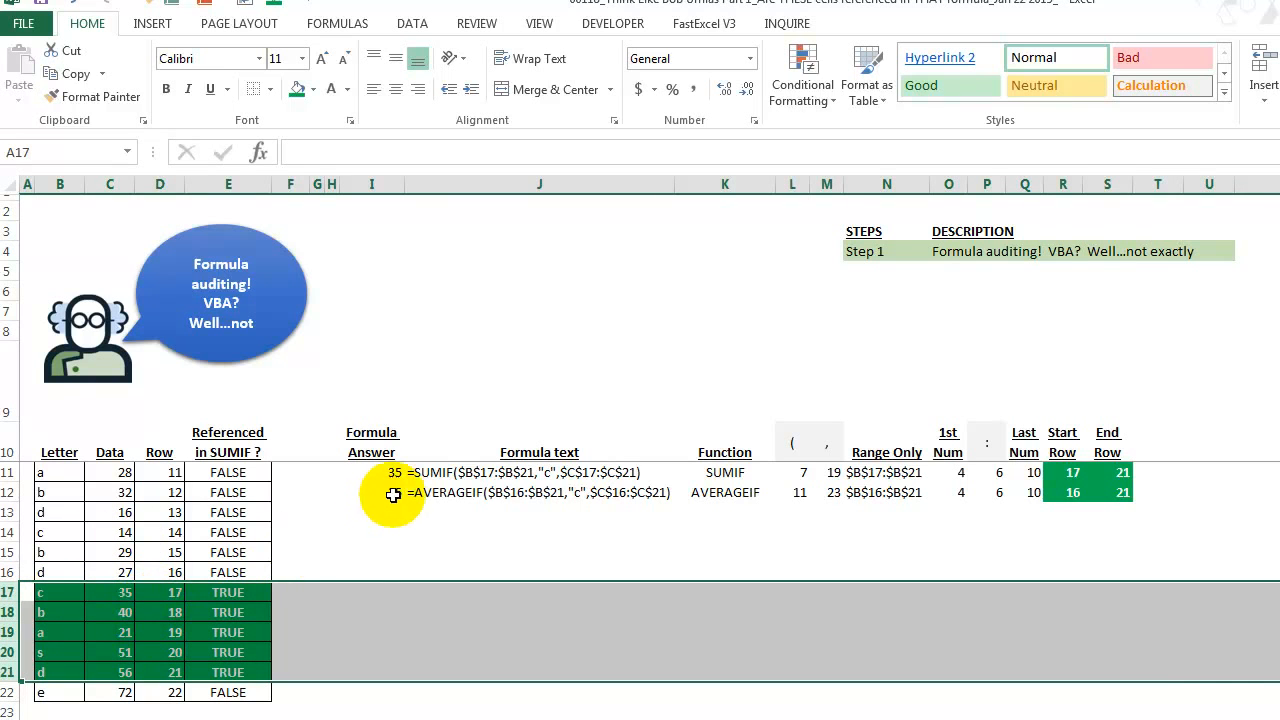
click(428, 491)
drag(365, 491, 1105, 492)
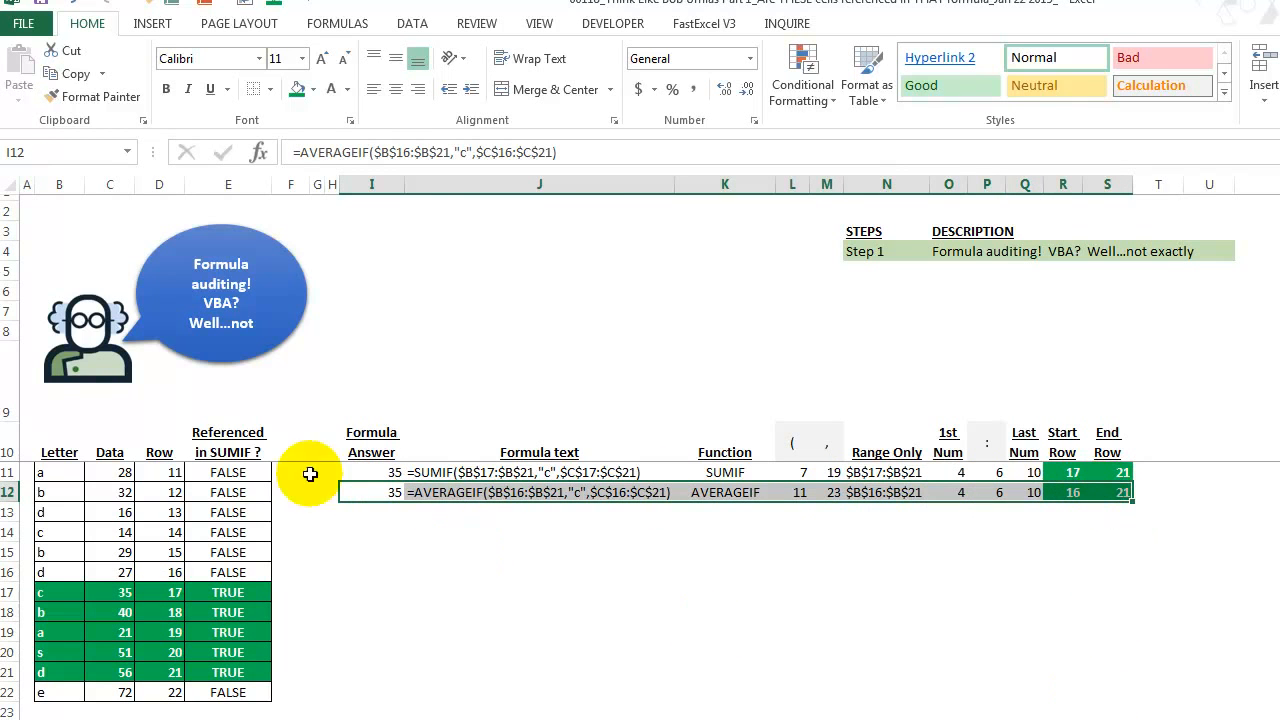
click(380, 492)
click(380, 512)
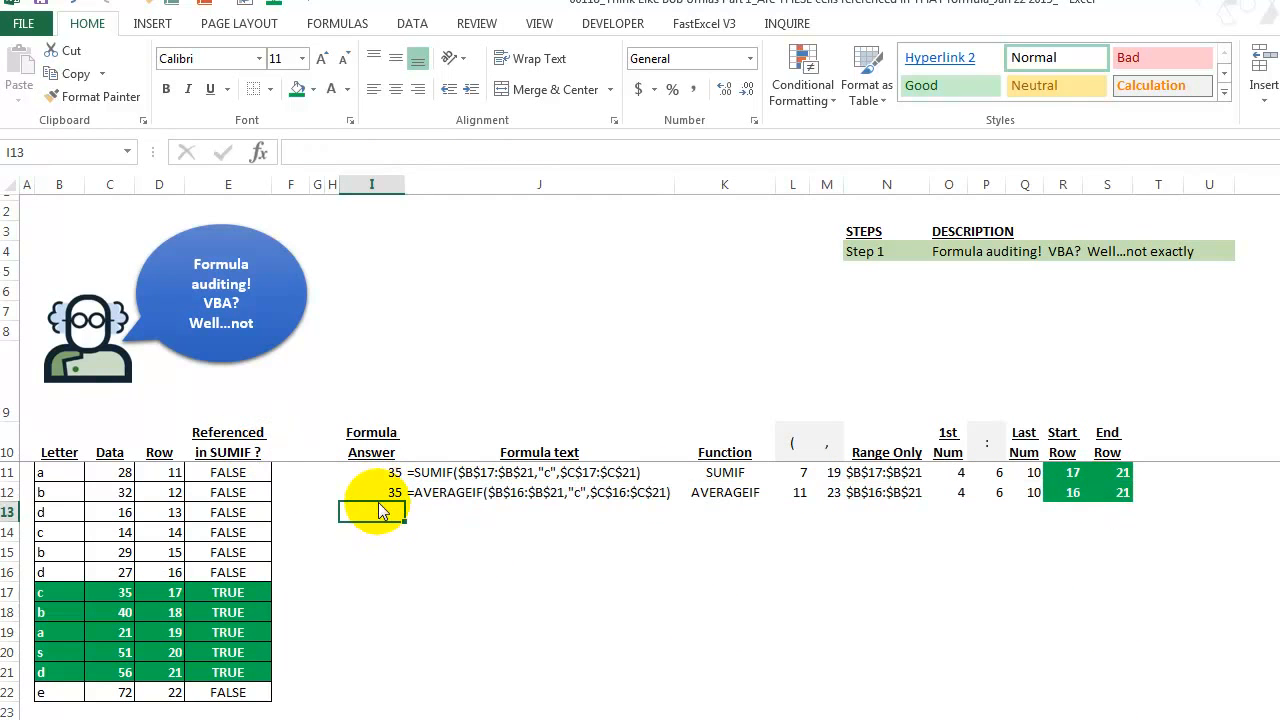
click(480, 492)
drag(795, 492, 1174, 497)
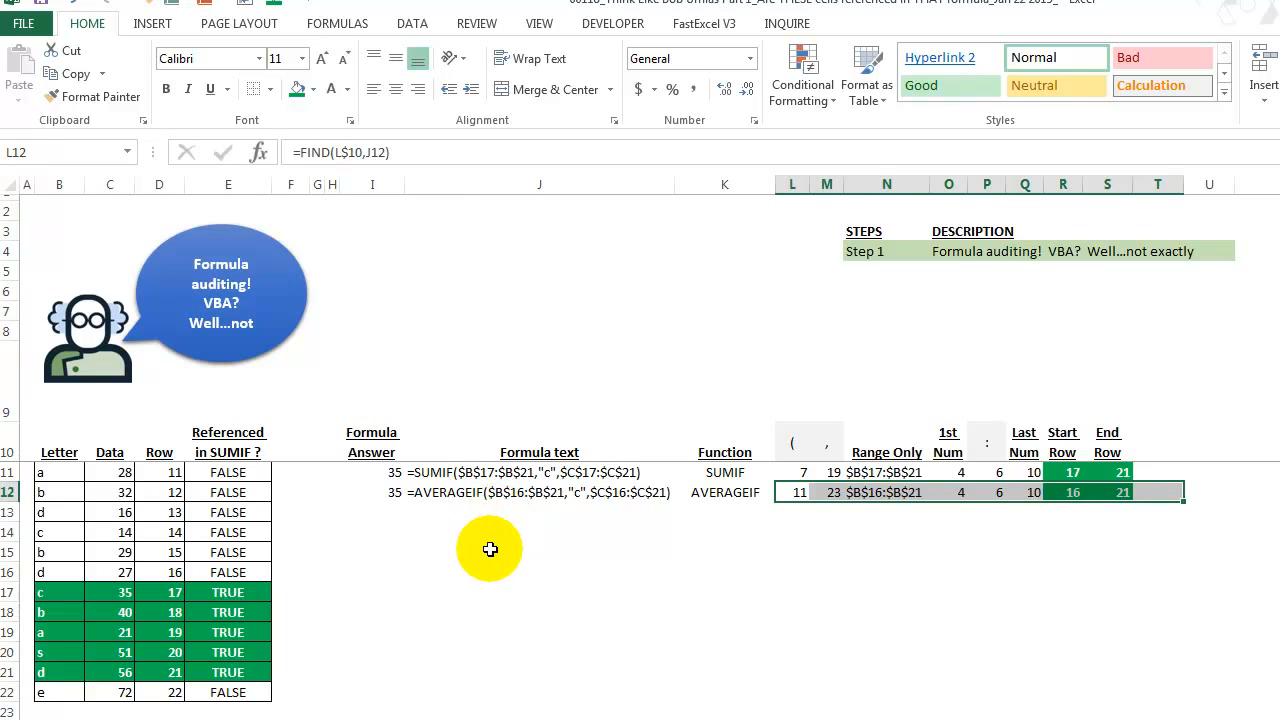
click(468, 494)
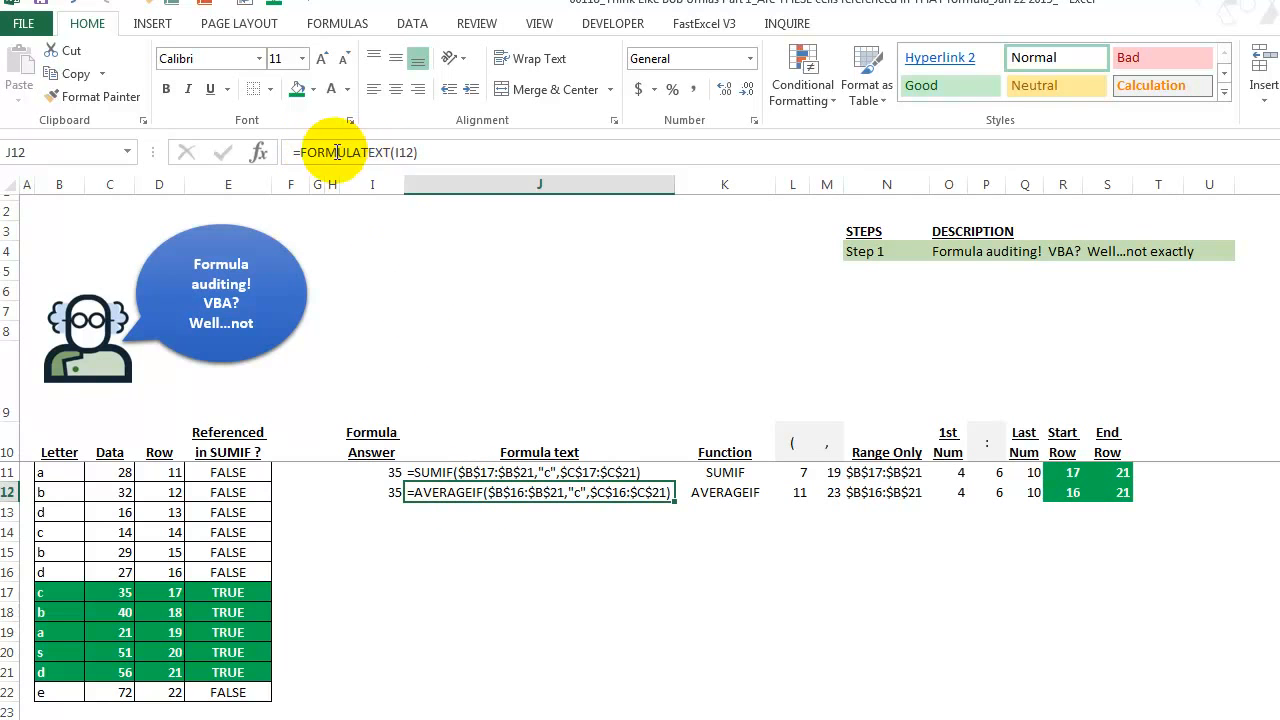